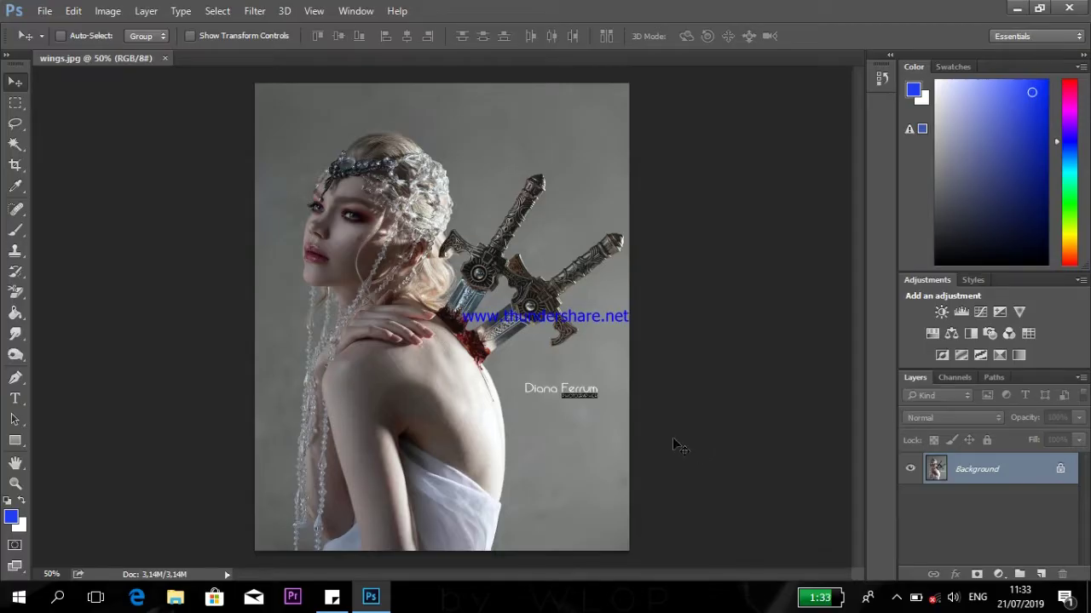
# At 100% zoom, unlock the Background into Layer 0 and duplicate it as a 'Layer 0 copy' backup
pyautogui.hotkey('ctrl', '1')
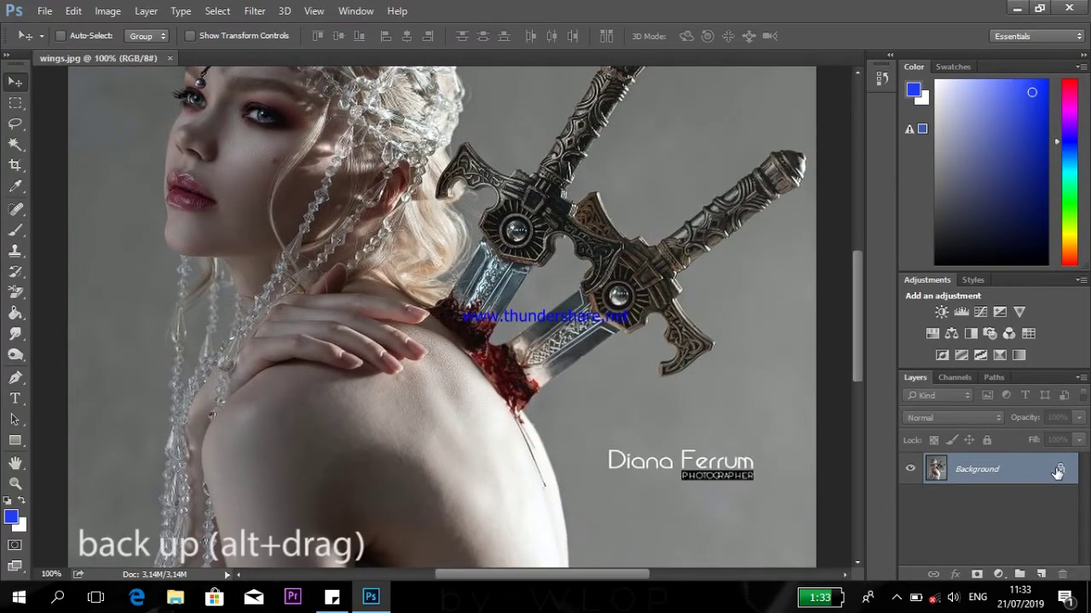
pyautogui.click(1061, 471)
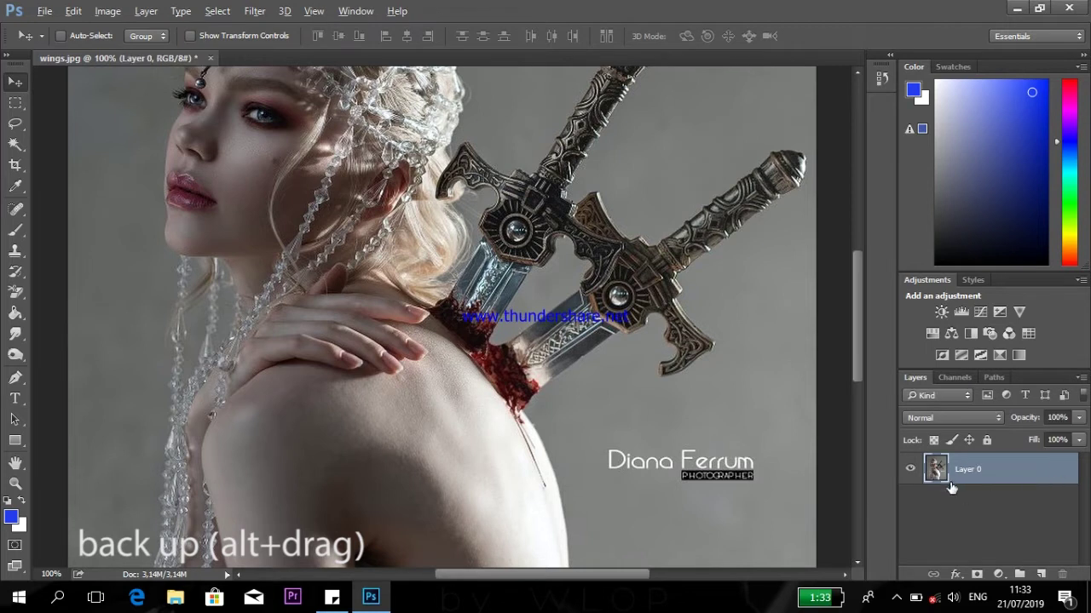
pyautogui.moveTo(951, 487); pyautogui.dragTo(952, 501)
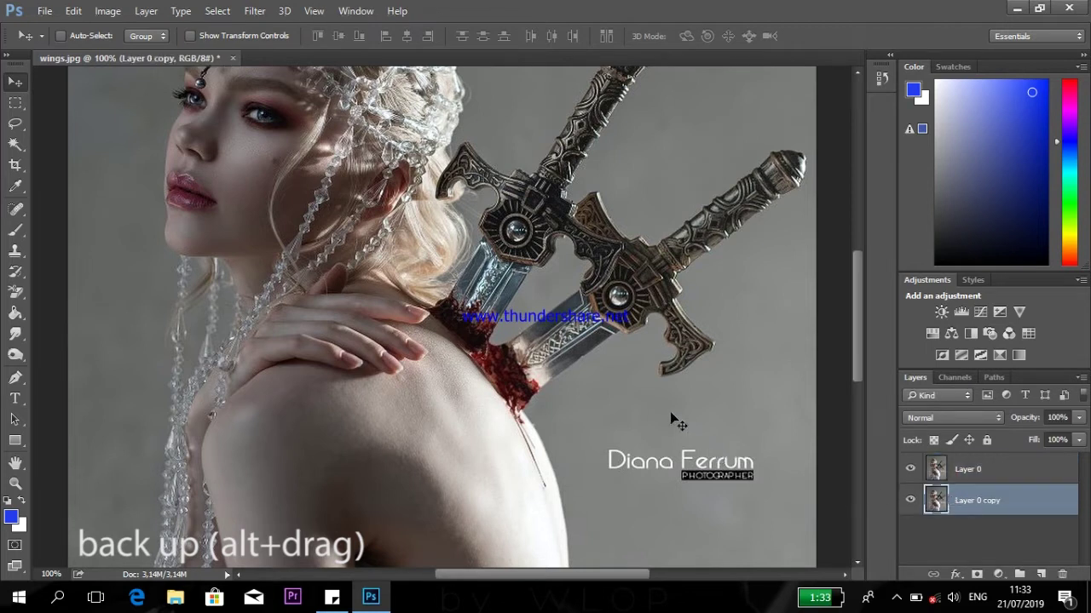
pyautogui.scroll(1, 576, 344)
pyautogui.scroll(2, 578, 358)
pyautogui.scroll(2, 581, 375)
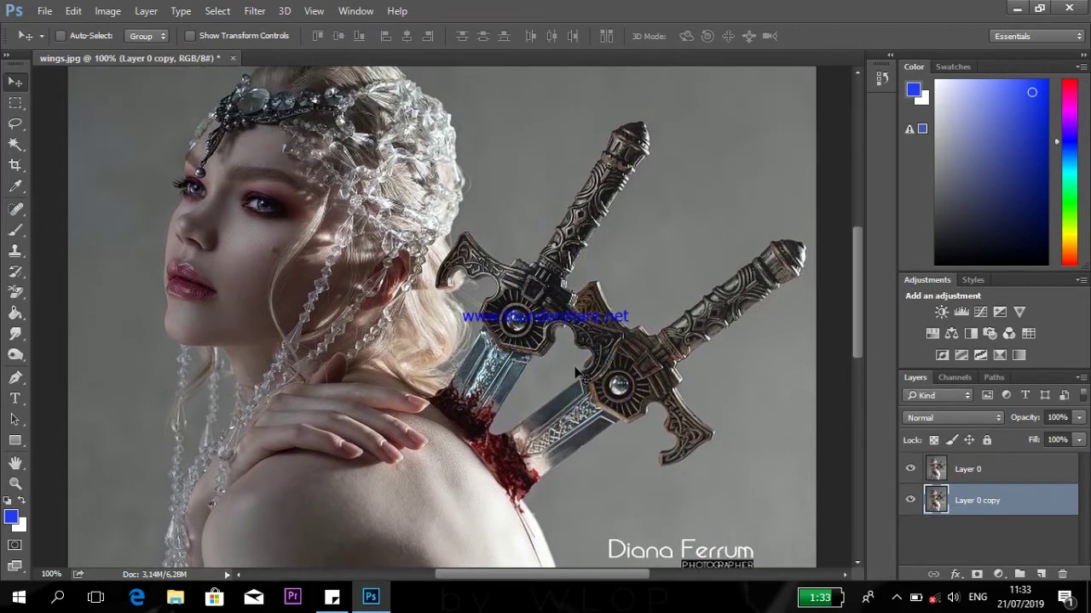
# With the Clone Stamp, sample the grey backdrop and start cloning over the swords on Layer 0
pyautogui.click(17, 251)
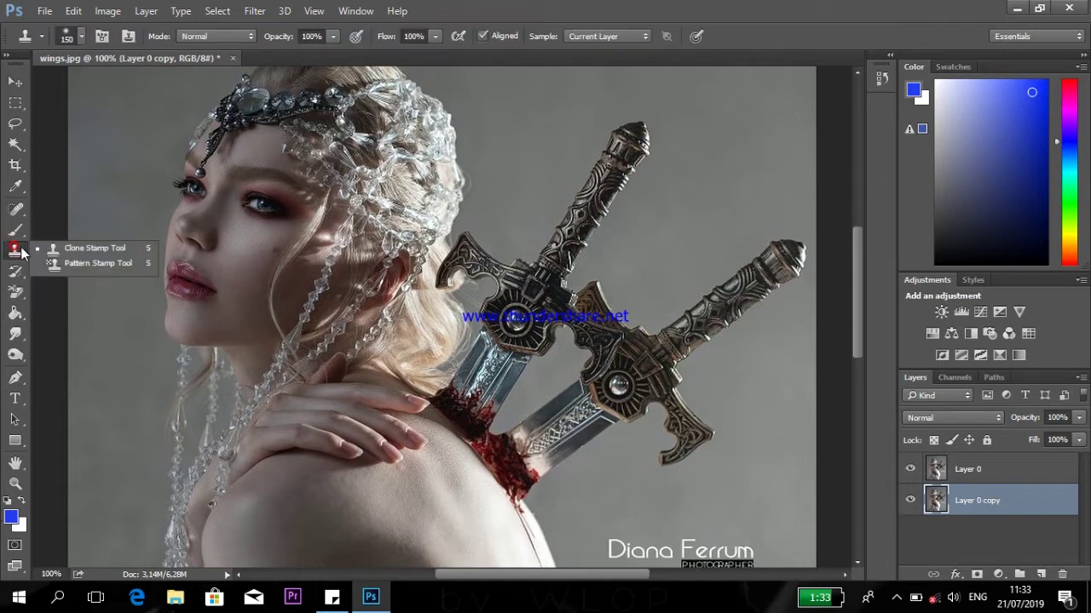
pyautogui.scroll(1, 540, 124)
pyautogui.scroll(1, 545, 145)
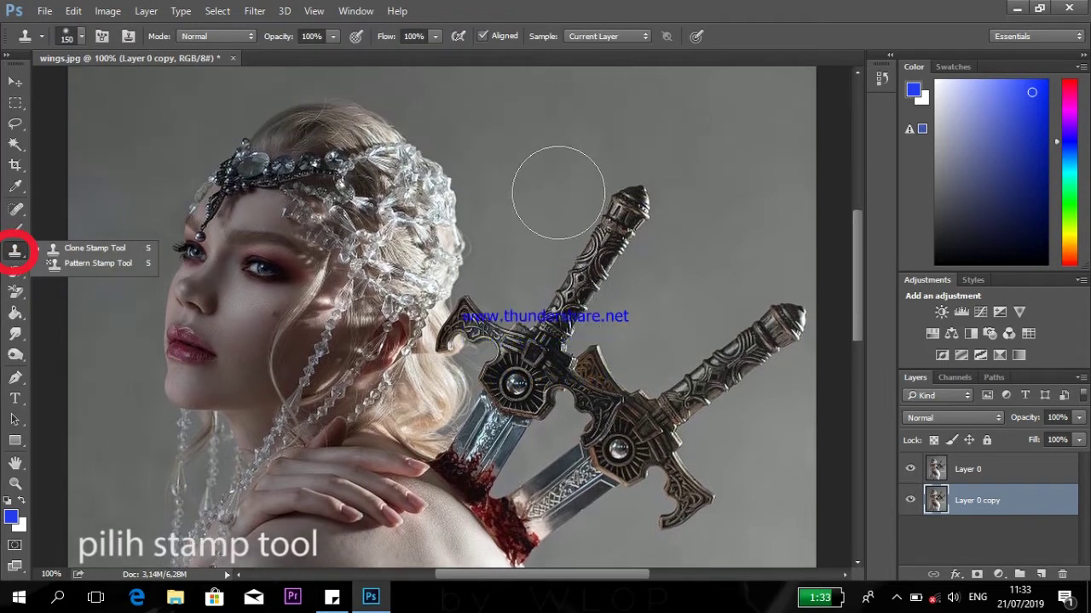
pyautogui.scroll(3, 536, 161)
pyautogui.scroll(1, 524, 156)
pyautogui.scroll(1, 564, 153)
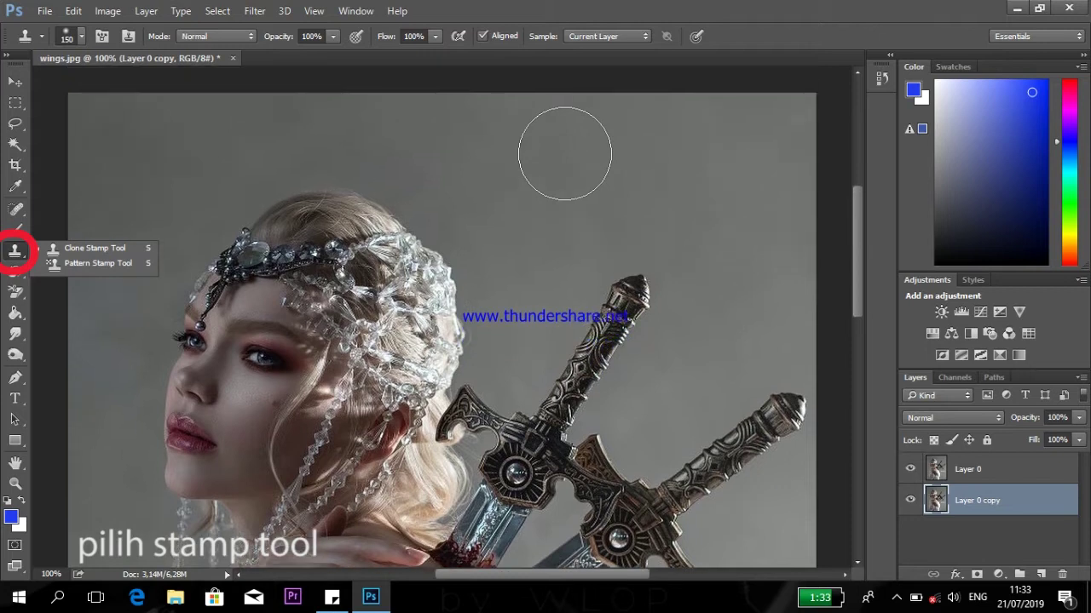
pyautogui.keyDown('alt'); pyautogui.click(558, 154); pyautogui.keyUp('alt')
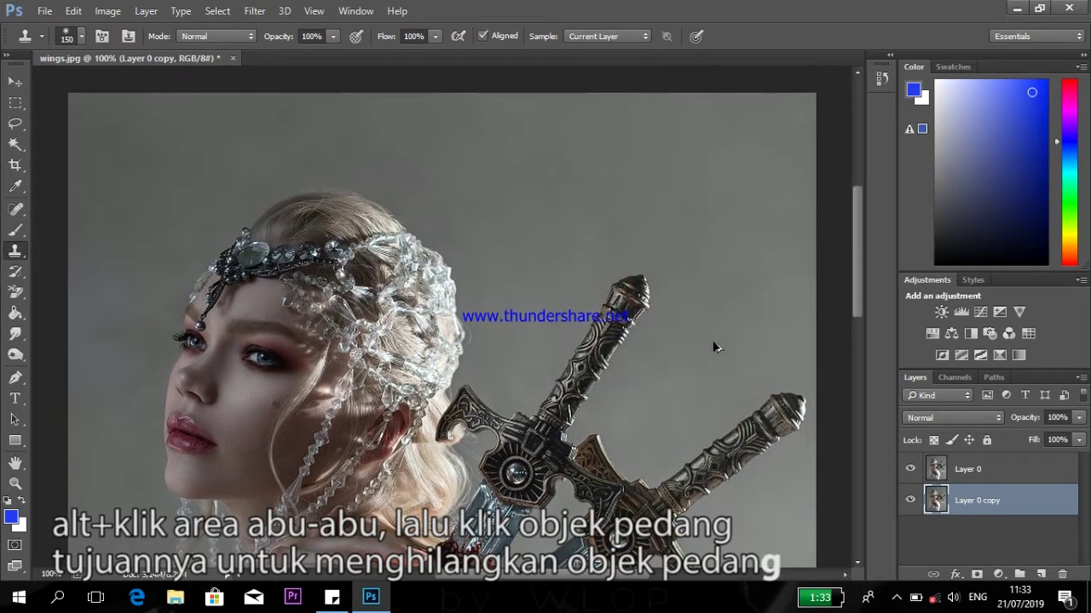
pyautogui.click(937, 469)
pyautogui.moveTo(613, 323); pyautogui.dragTo(560, 390)
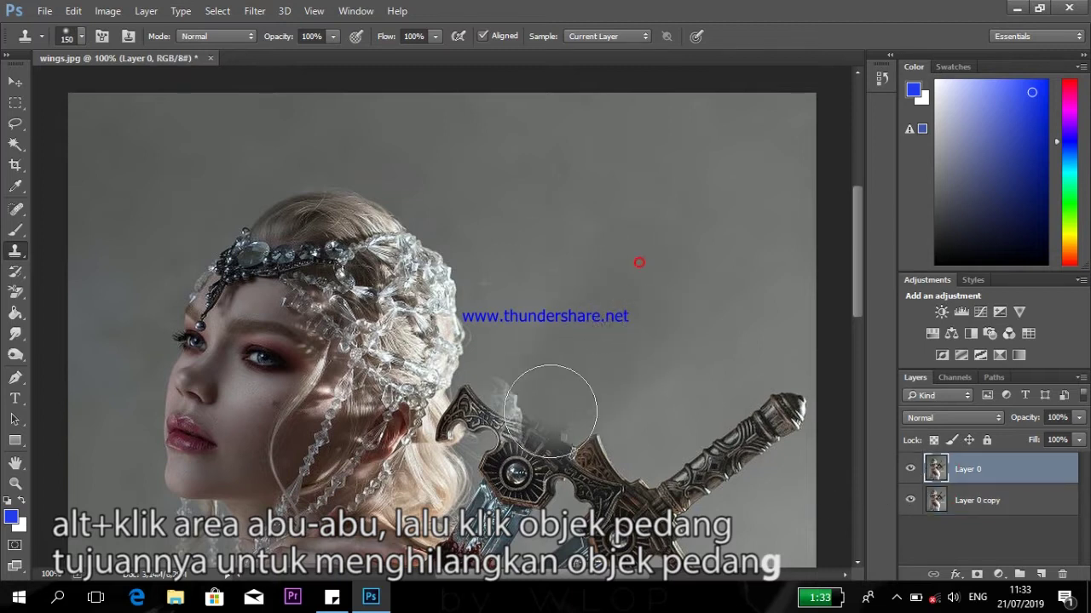
pyautogui.scroll(-1, 597, 213)
pyautogui.moveTo(767, 365); pyautogui.dragTo(648, 477)
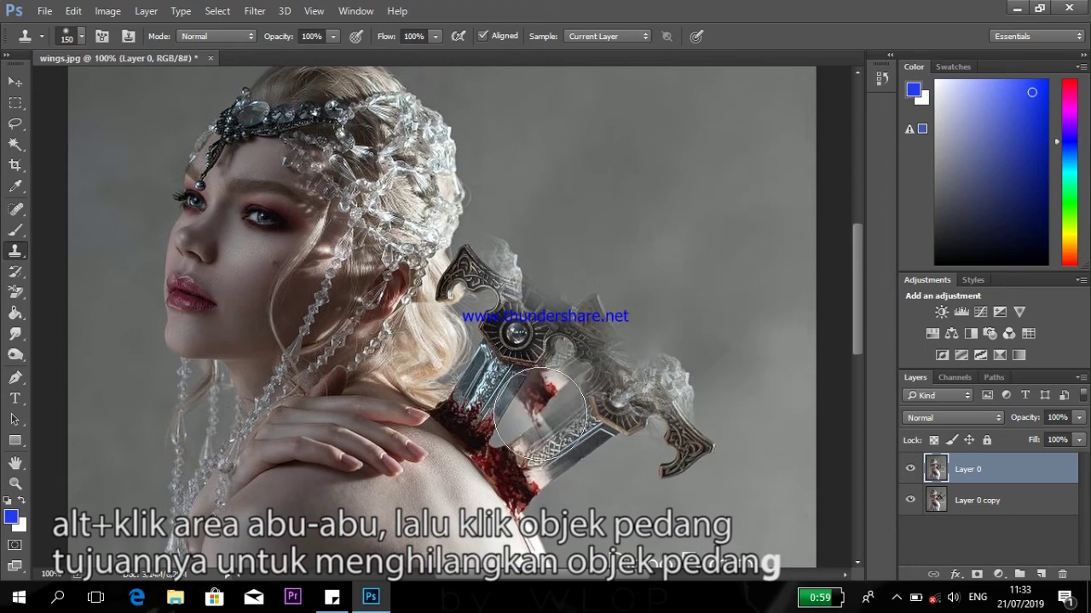
# Clone grey over the right sword, hilt, blade and shoulder blood, using brush sizes 250, 125 and 90
pyautogui.keyDown('alt'); pyautogui.click(713, 141); pyautogui.keyUp('alt')
pyautogui.moveTo(567, 357)
pyautogui.mouseDown()
pyautogui.moveTo(591, 270)
pyautogui.moveTo(738, 443)
pyautogui.mouseUp()
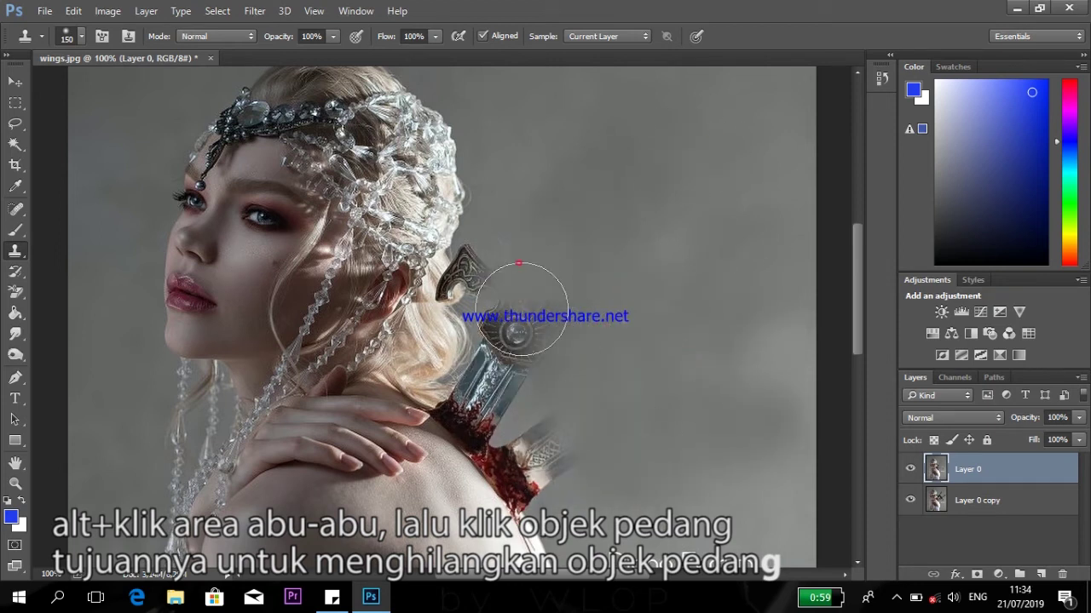
pyautogui.moveTo(531, 273); pyautogui.dragTo(512, 426)
pyautogui.press(']')
pyautogui.press(']')
pyautogui.press(']')
pyautogui.click(556, 420)
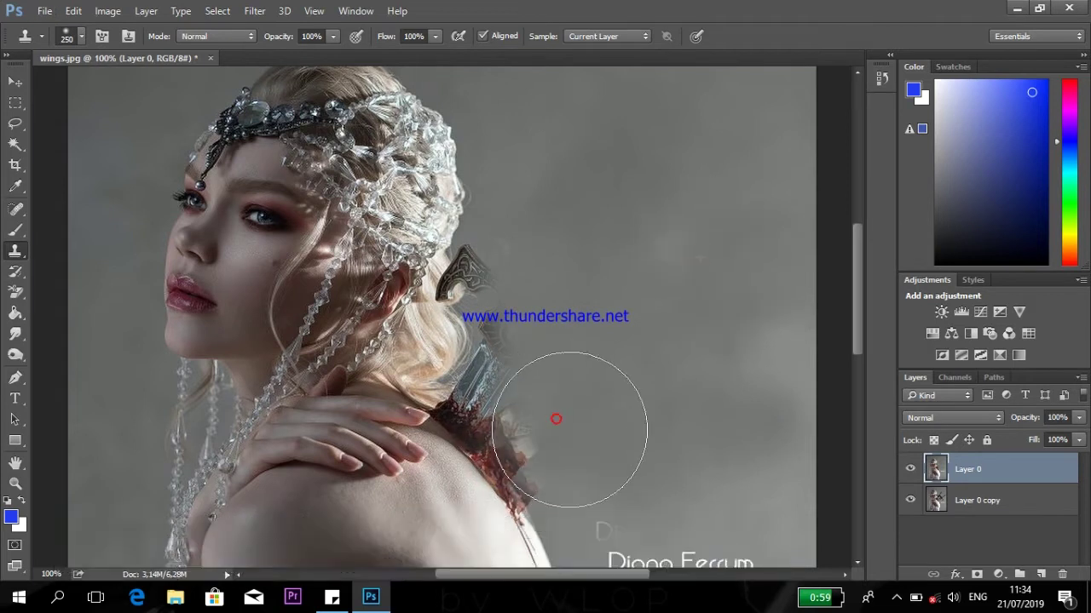
pyautogui.press('[')
pyautogui.press('[')
pyautogui.press('[')
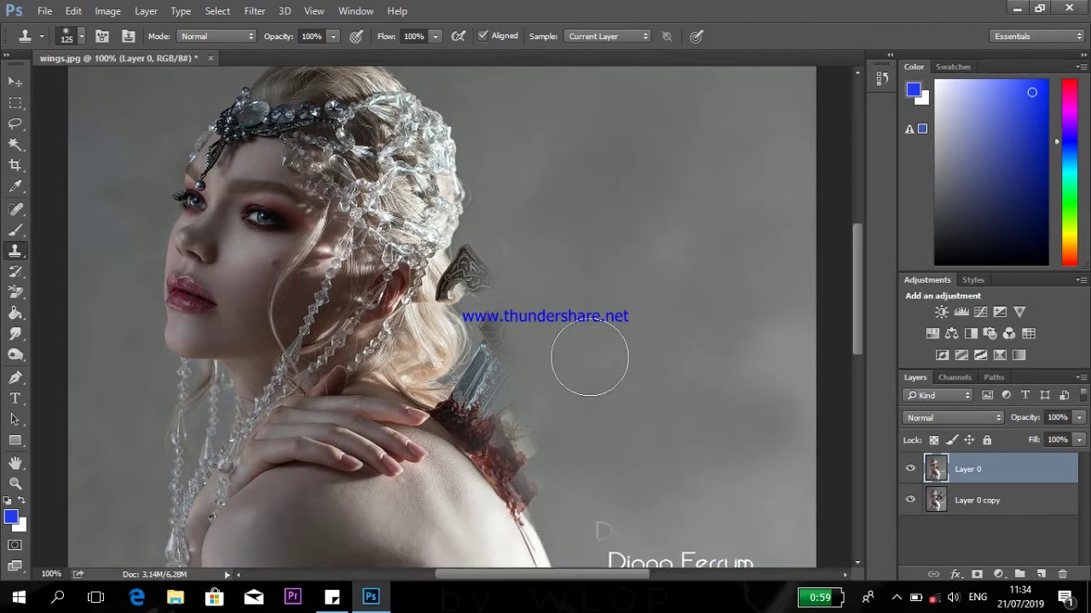
pyautogui.keyDown('alt'); pyautogui.click(565, 227); pyautogui.keyUp('alt')
pyautogui.moveTo(460, 255)
pyautogui.mouseDown()
pyautogui.moveTo(525, 360)
pyautogui.moveTo(513, 415)
pyautogui.mouseUp()
pyautogui.keyDown('alt'); pyautogui.click(513, 414); pyautogui.keyUp('alt')
pyautogui.press('[')
pyautogui.press('[')
pyautogui.moveTo(494, 361)
pyautogui.mouseDown()
pyautogui.moveTo(514, 451)
pyautogui.moveTo(547, 473)
pyautogui.mouseUp()
# Clone over the photographer's signature with a 150 brush, then zoom out to view the image
pyautogui.scroll(-1, 628, 318)
pyautogui.scroll(1, 550, 268)
pyautogui.moveTo(460, 231); pyautogui.dragTo(443, 340)
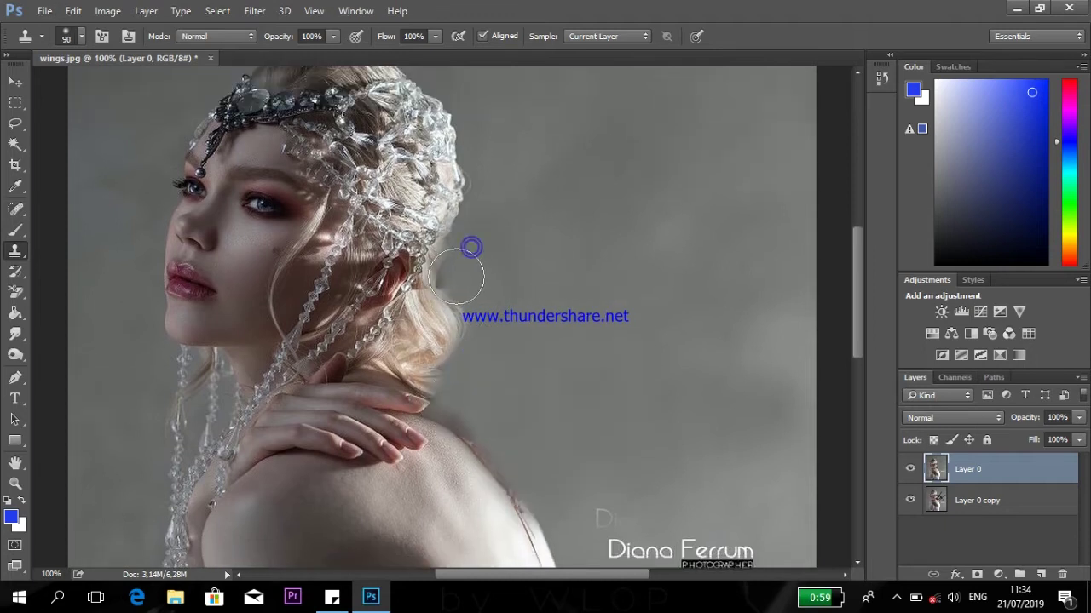
pyautogui.scroll(-2, 670, 292)
pyautogui.scroll(-3, 576, 282)
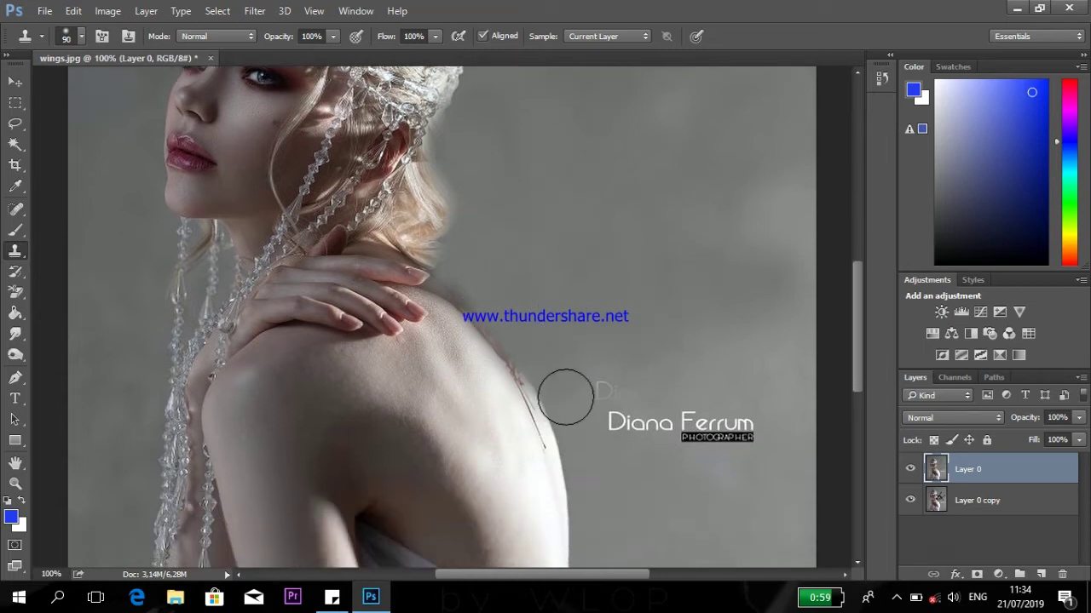
pyautogui.press(']')
pyautogui.moveTo(657, 397); pyautogui.dragTo(645, 418)
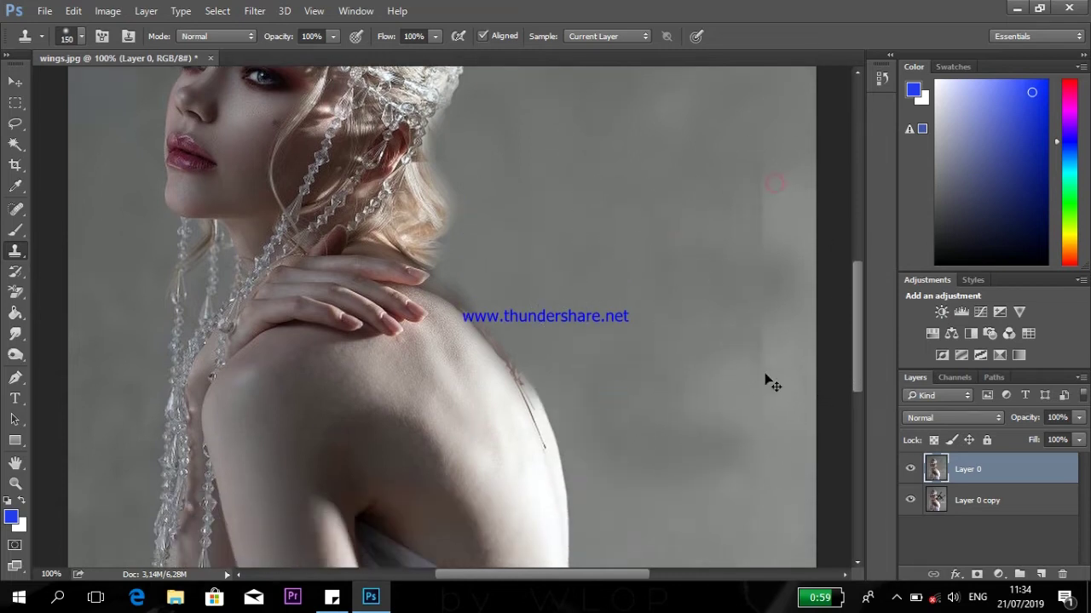
pyautogui.hotkey('ctrl', '-')
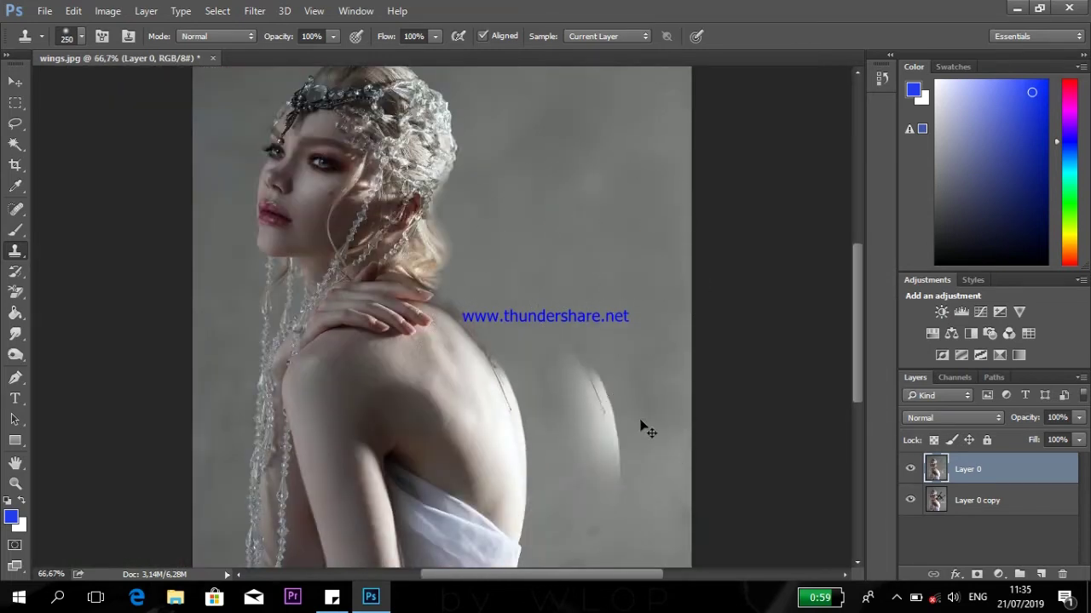
# Add new Layer 1 and paint a 900 px soft light stroke over the former sword area
pyautogui.hotkey('ctrl', 'shift', 'alt', 'n')
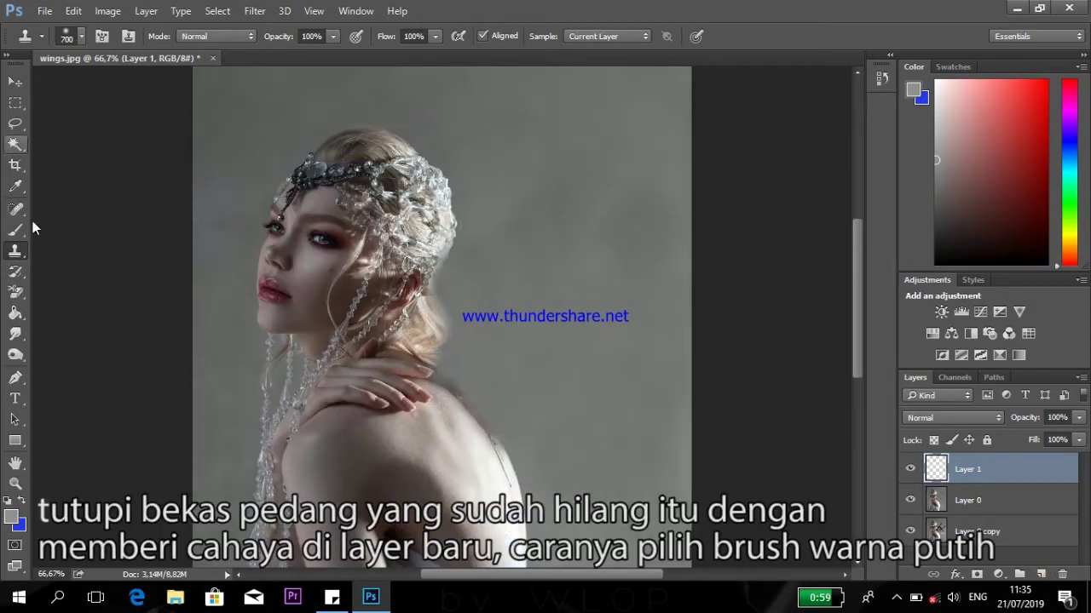
pyautogui.click(13, 231)
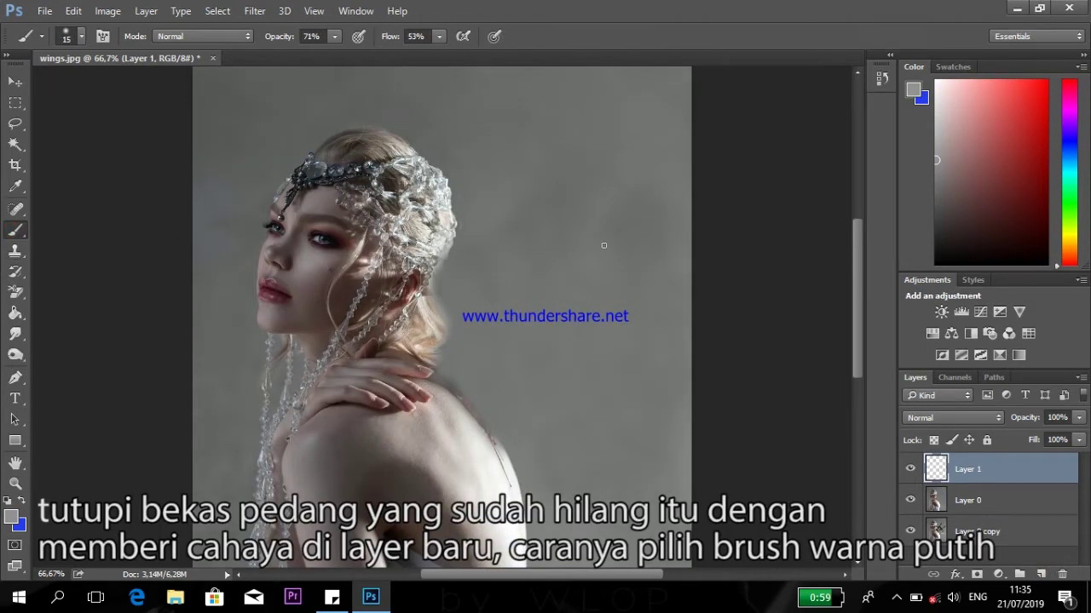
pyautogui.press(']')
pyautogui.press(']')
pyautogui.press(']')
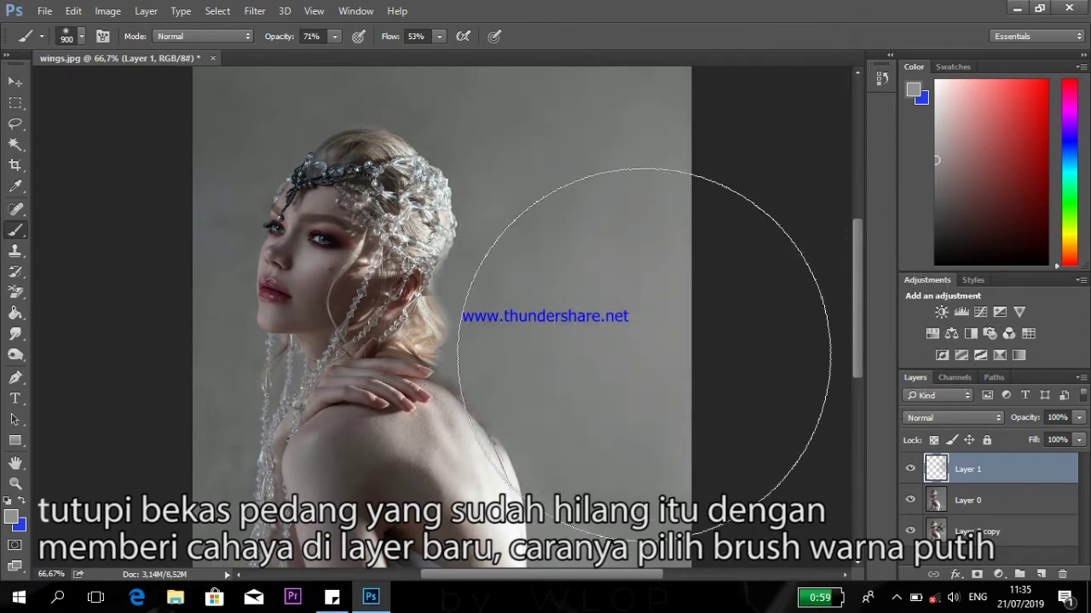
pyautogui.moveTo(694, 304); pyautogui.dragTo(705, 296)
pyautogui.hotkey('ctrl', '-')
pyautogui.hotkey('ctrl', '-')
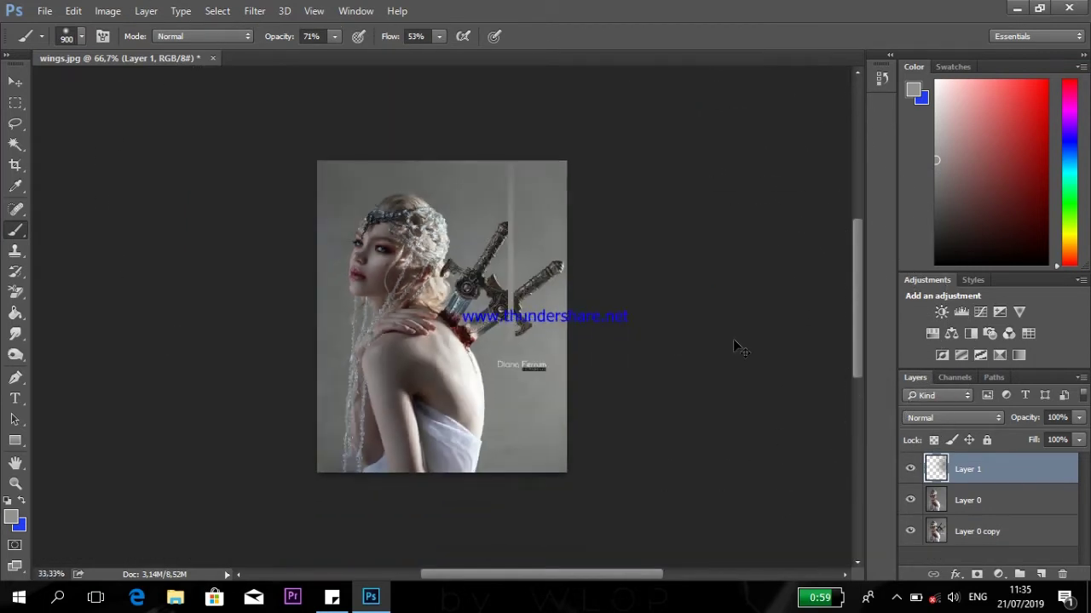
pyautogui.press('v')
pyautogui.hotkey('ctrl', '+')
pyautogui.hotkey('ctrl', '+')
pyautogui.hotkey('ctrl', '+')
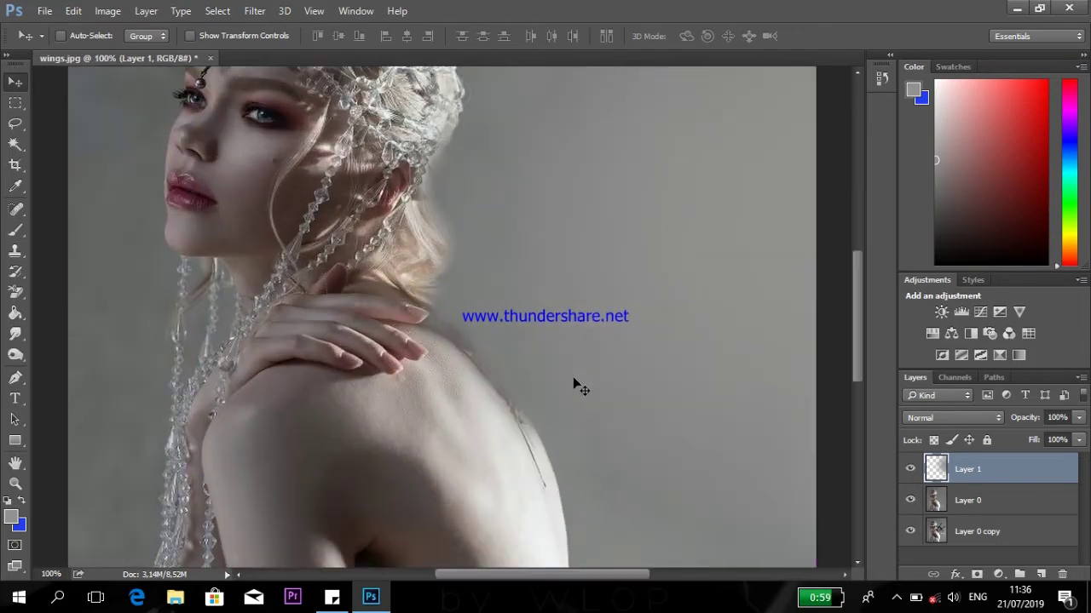
pyautogui.scroll(-3, 586, 328)
# Add Layer 2 and lasso a jagged, branching wound outline on the shoulder
pyautogui.click(1041, 575)
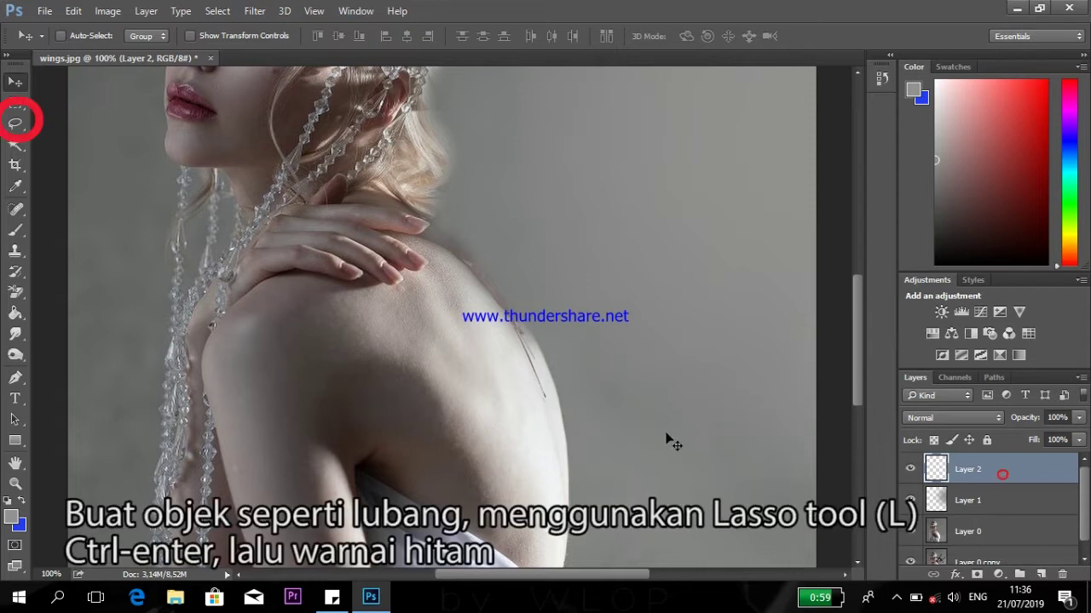
pyautogui.click(12, 126)
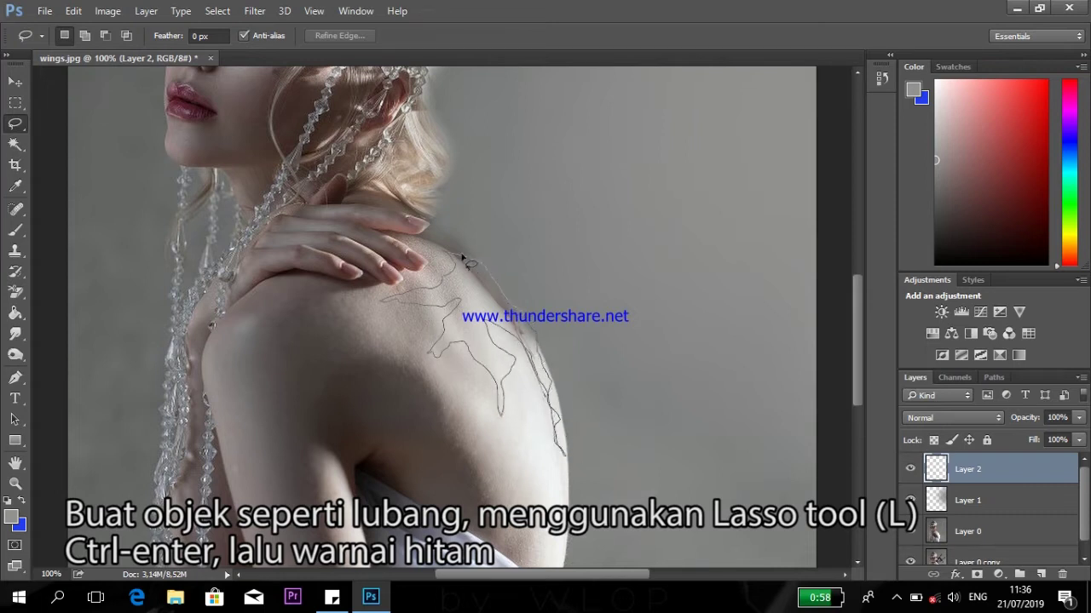
pyautogui.moveTo(468, 263); pyautogui.dragTo(453, 255)
pyautogui.press('i')
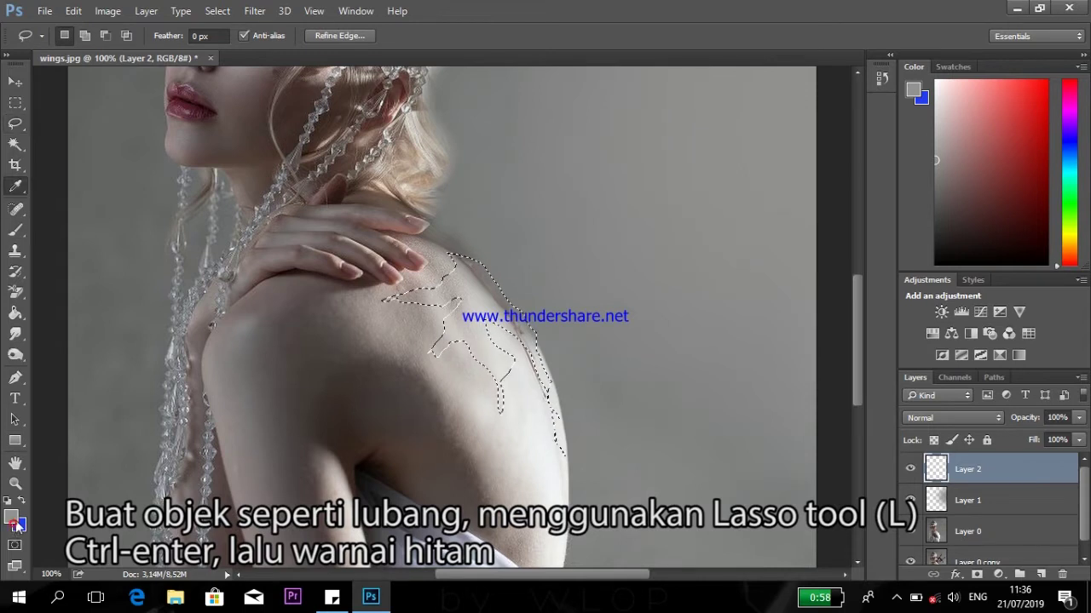
# Set the foreground to near-black and fill the shoulder selection with the Paint Bucket
pyautogui.click(15, 523)
pyautogui.click(171, 421)
pyautogui.click(393, 221)
pyautogui.press('l')
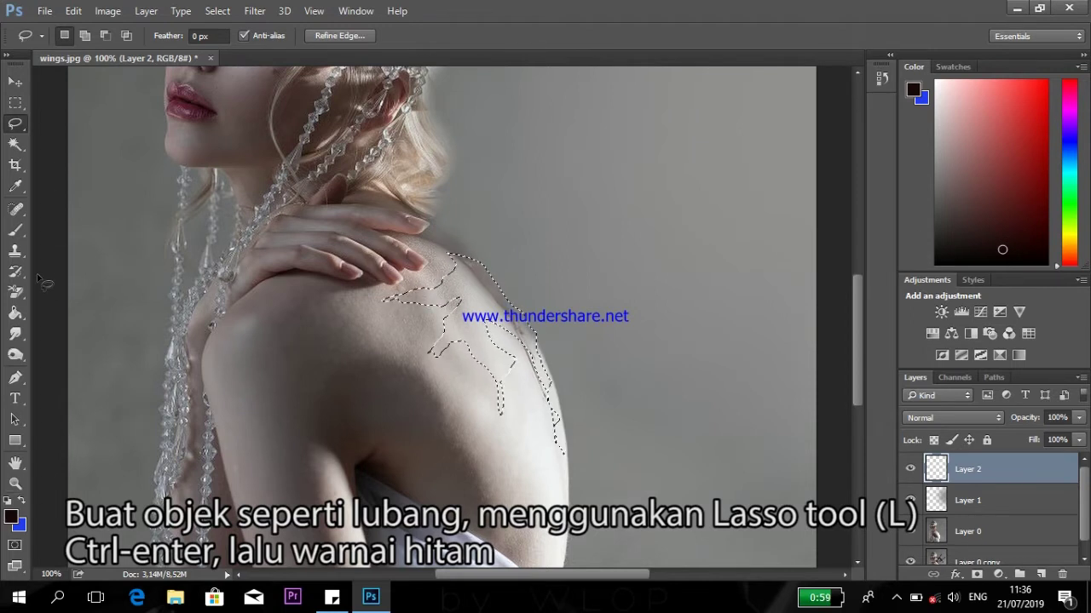
pyautogui.rightClick(15, 314)
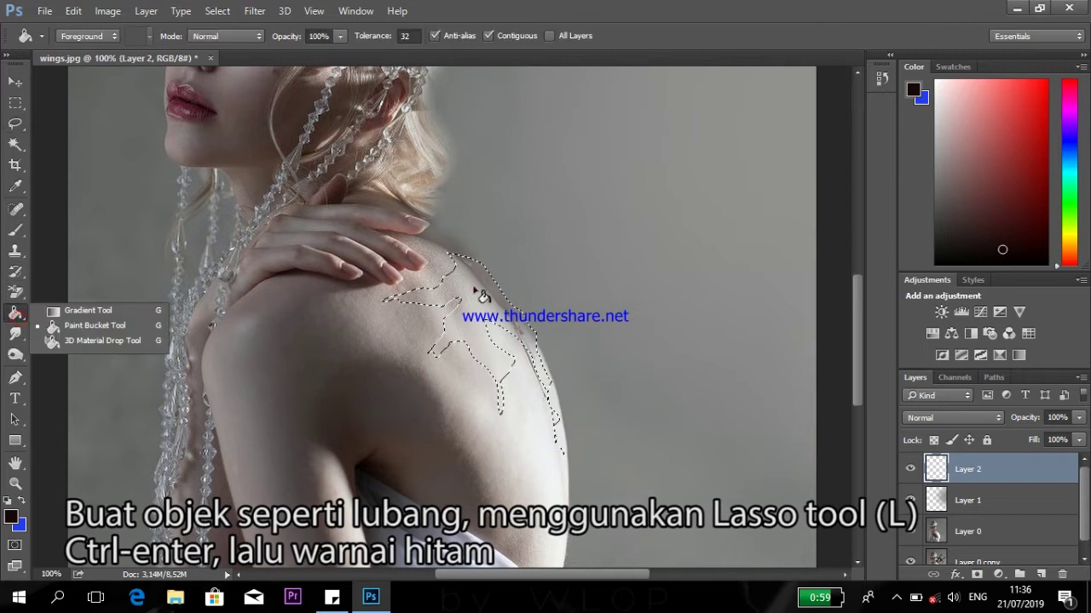
pyautogui.click(85, 326)
pyautogui.click(479, 293)
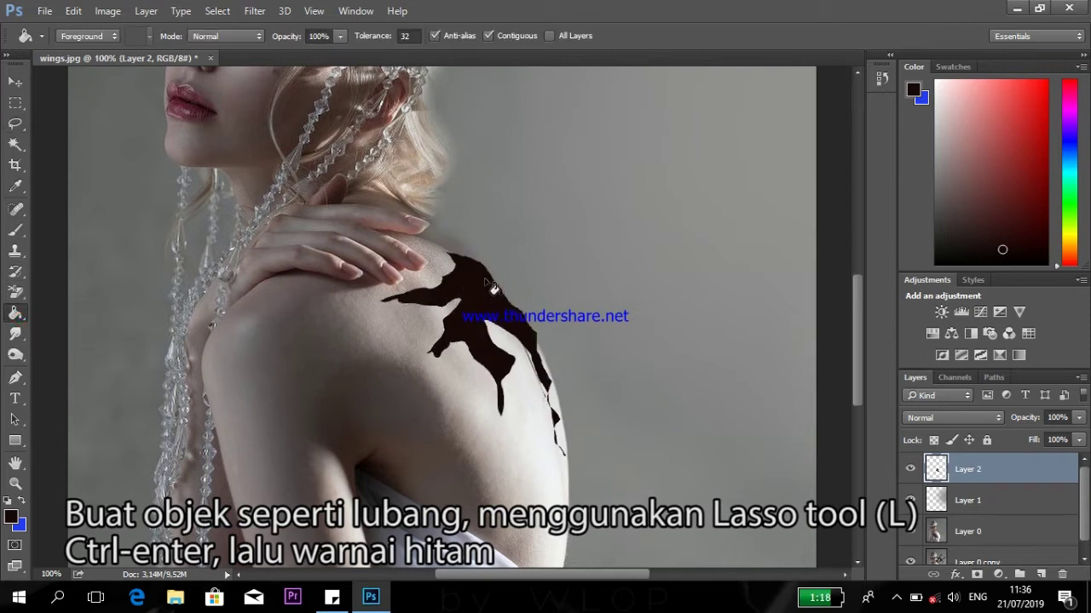
# Add a new empty Layer 3 above the wound and switch to a smaller brush
pyautogui.scroll(2, 490, 298)
pyautogui.scroll(2, 482, 320)
pyautogui.scroll(1, 474, 345)
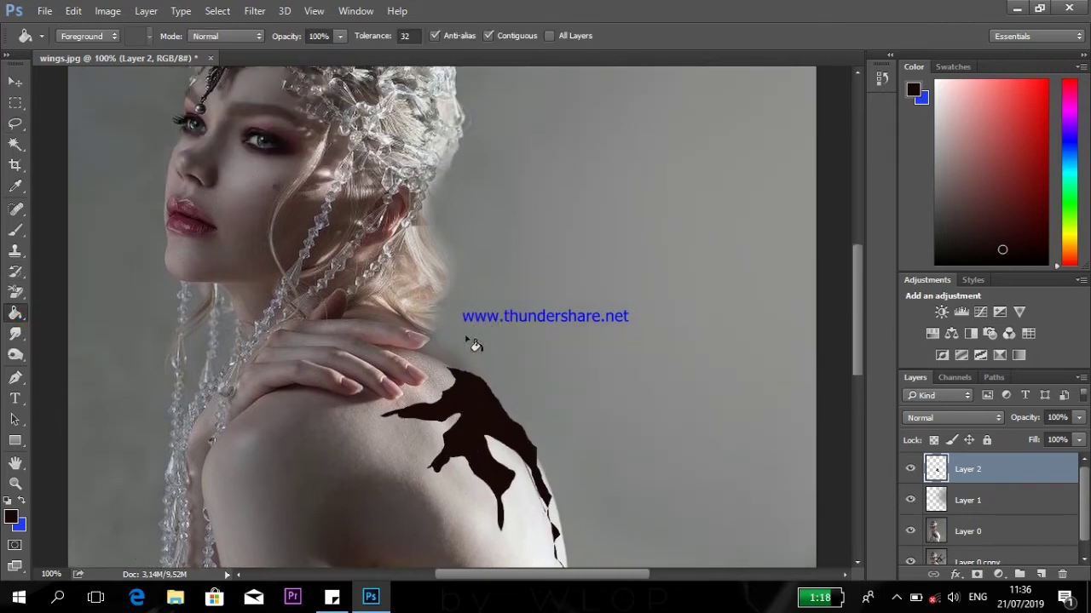
pyautogui.scroll(-2, 475, 345)
pyautogui.scroll(-2, 443, 375)
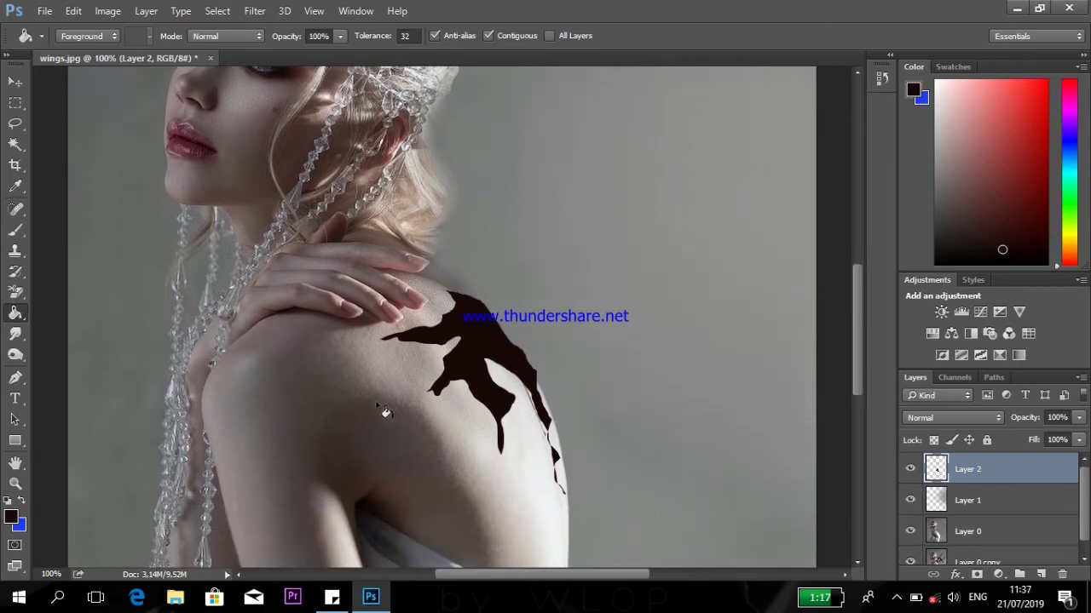
pyautogui.scroll(-1, 384, 414)
pyautogui.press('b')
pyautogui.click(1040, 574)
pyautogui.press('[')
pyautogui.press('[')
pyautogui.press('[')
pyautogui.press('[')
pyautogui.press('[')
# Paint lavender over the wound on Layer 3 and make it a clipping mask to the wound
pyautogui.click(10, 516)
pyautogui.click(261, 300)
pyautogui.click(123, 250)
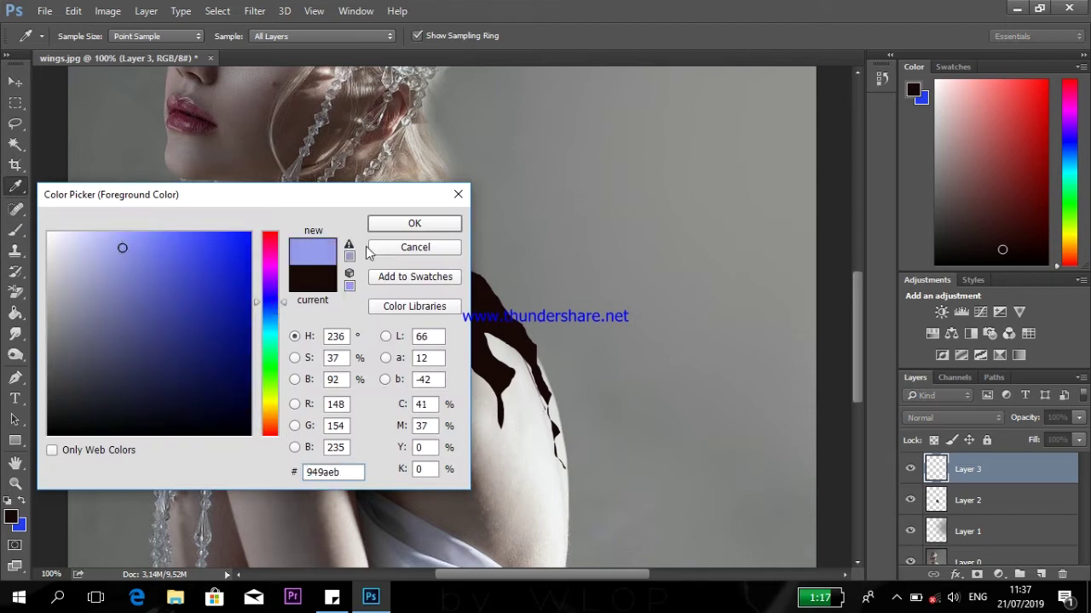
pyautogui.click(413, 224)
pyautogui.moveTo(401, 307); pyautogui.dragTo(433, 389)
pyautogui.rightClick(985, 473)
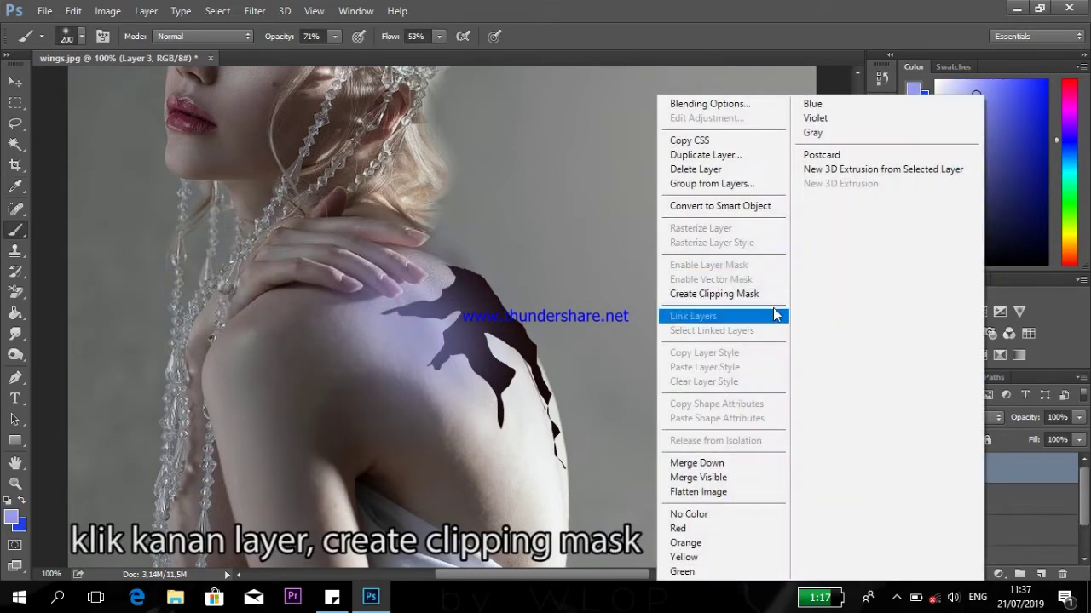
pyautogui.click(742, 294)
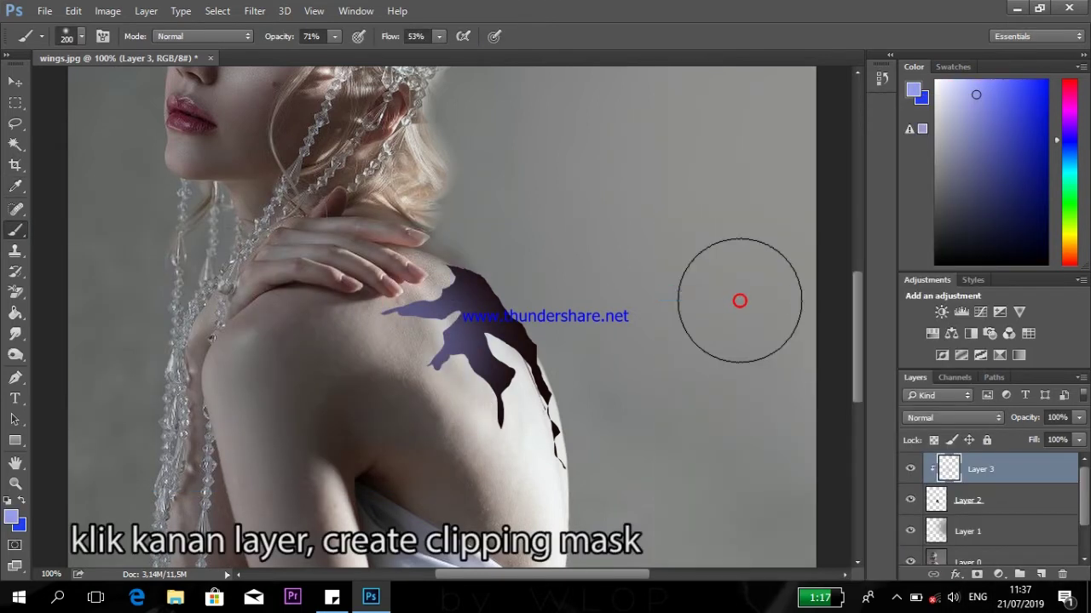
# Repaint the clipped wound dark red, then set the foreground colour to black
pyautogui.click(10, 517)
pyautogui.click(202, 371)
pyautogui.click(269, 234)
pyautogui.click(414, 223)
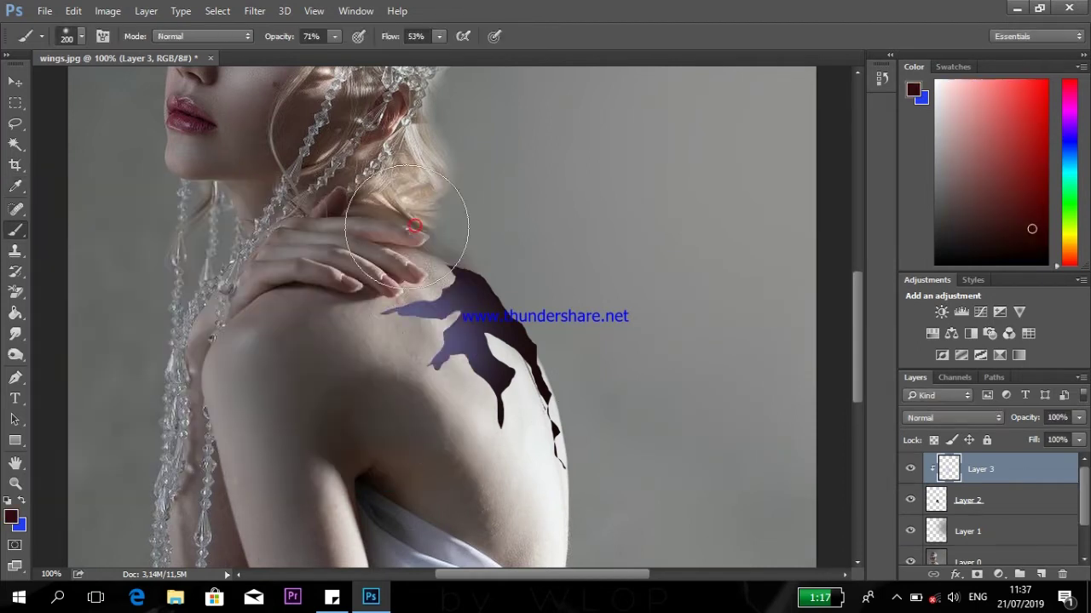
pyautogui.moveTo(443, 298); pyautogui.dragTo(465, 392)
pyautogui.click(10, 516)
pyautogui.click(246, 433)
pyautogui.click(413, 223)
# Zoom to 400% on the wound and set up a 65 px brush in dark red
pyautogui.press('v')
pyautogui.hotkey('ctrl', '+')
pyautogui.hotkey('ctrl', '+')
pyautogui.hotkey('ctrl', '+')
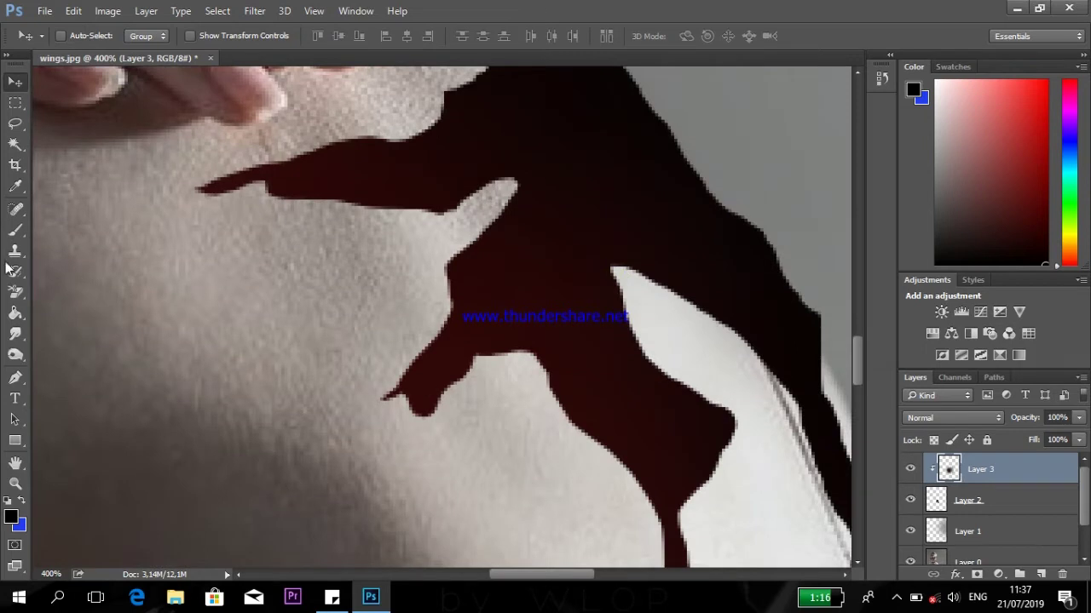
pyautogui.click(15, 230)
pyautogui.click(81, 36)
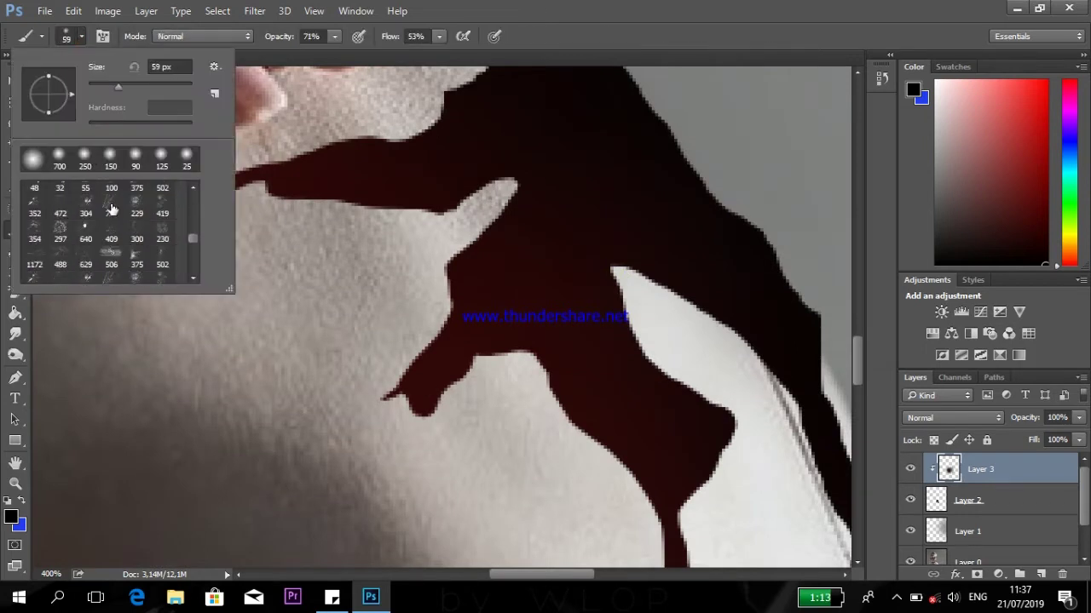
pyautogui.moveTo(138, 83); pyautogui.dragTo(126, 84)
pyautogui.press('Return')
pyautogui.click(10, 516)
pyautogui.click(233, 326)
pyautogui.click(414, 223)
# Browse the brush presets and zoom out to see the whole wound
pyautogui.click(81, 36)
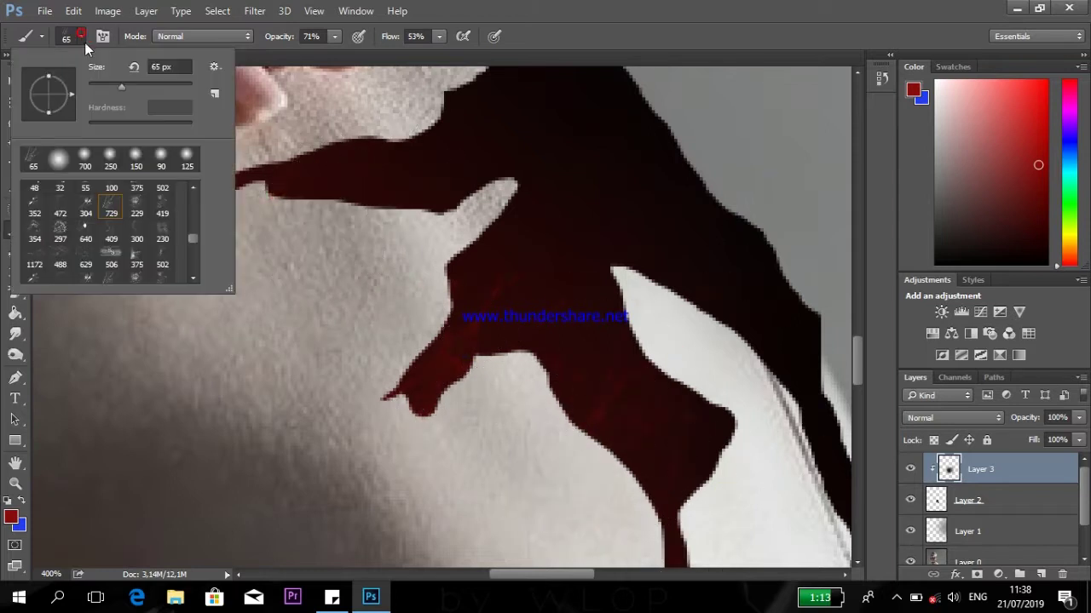
pyautogui.press('Return')
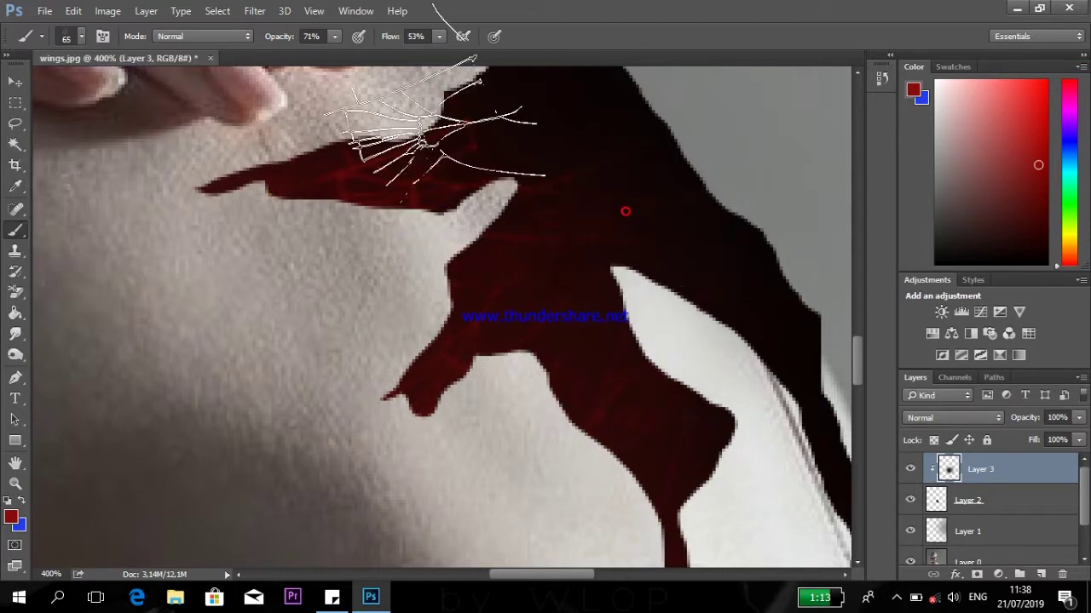
pyautogui.scroll(-3, 656, 443)
pyautogui.click(81, 35)
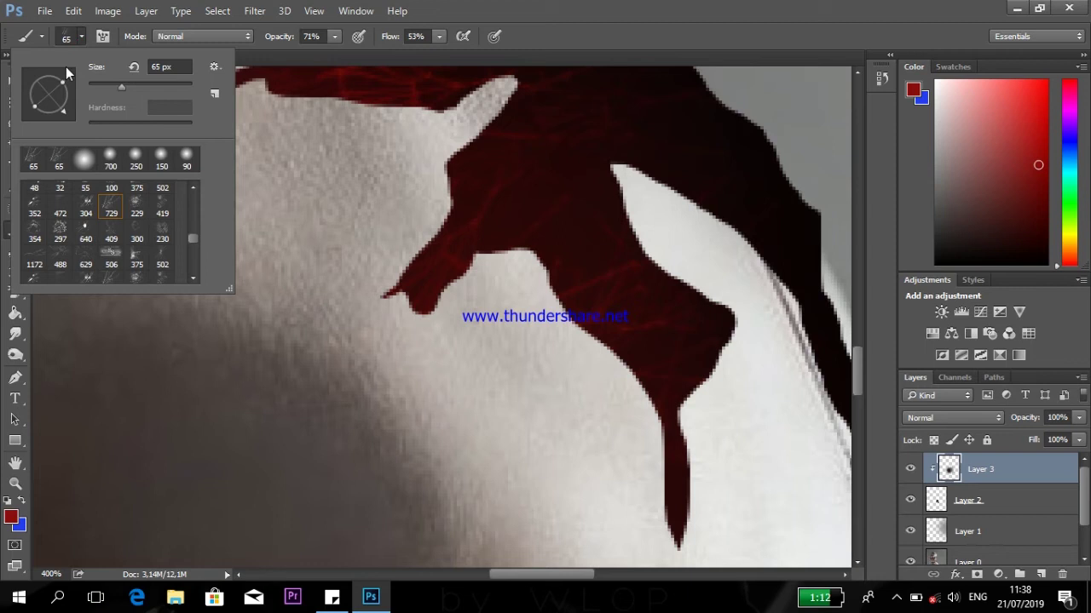
pyautogui.click(656, 414)
pyautogui.scroll(-1, 596, 468)
pyautogui.hscroll(5, 511, 460)
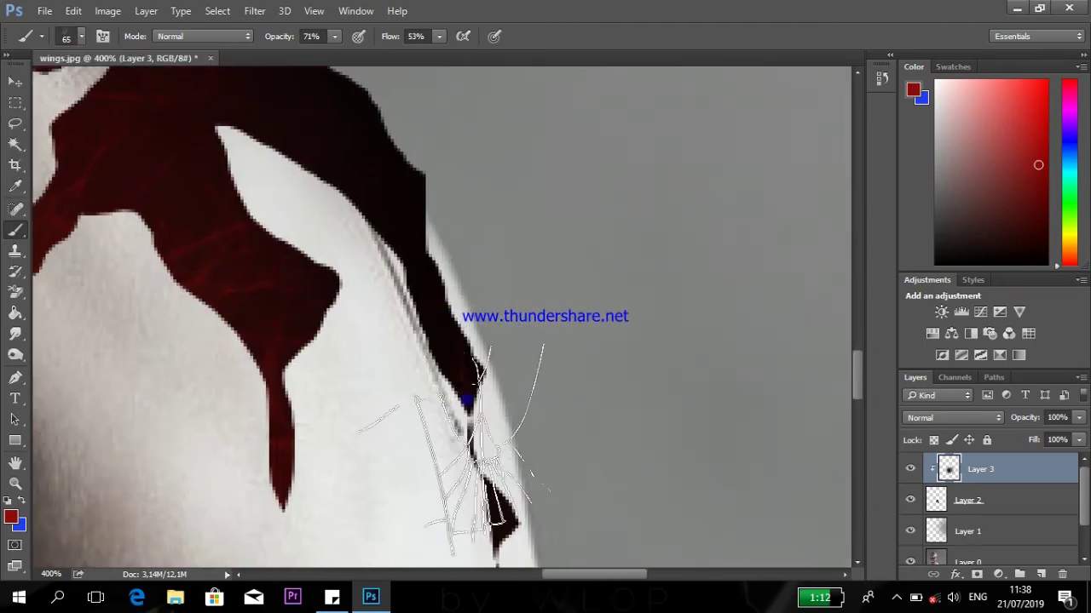
pyautogui.hotkey('ctrl', '0')
pyautogui.scroll(5, 381, 374)
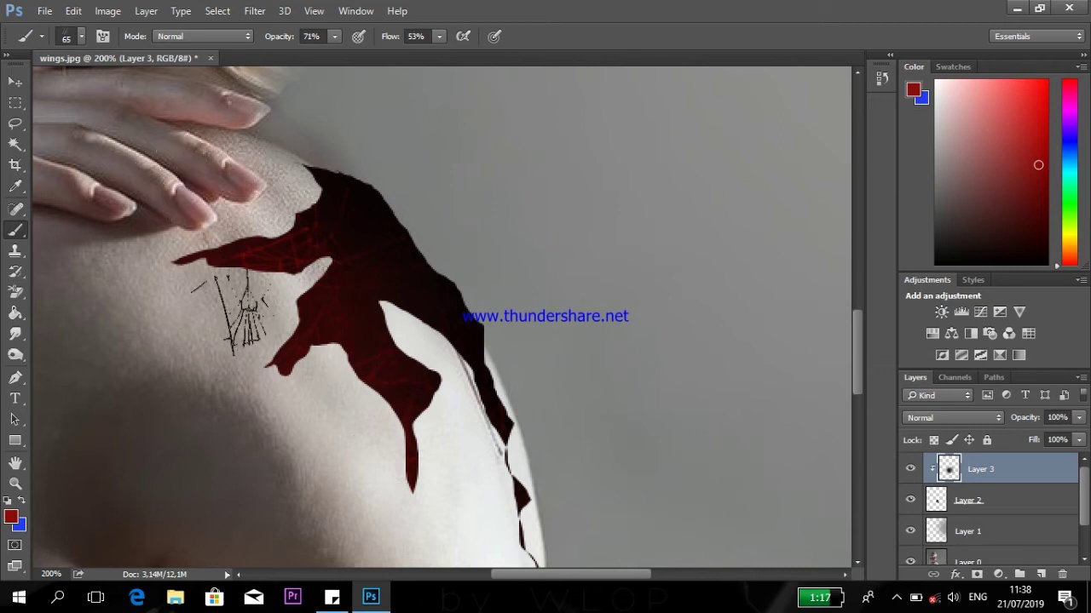
# Pick a different brush preset at 58 px with 100% flow and Clear painting mode
pyautogui.click(81, 36)
pyautogui.click(136, 238)
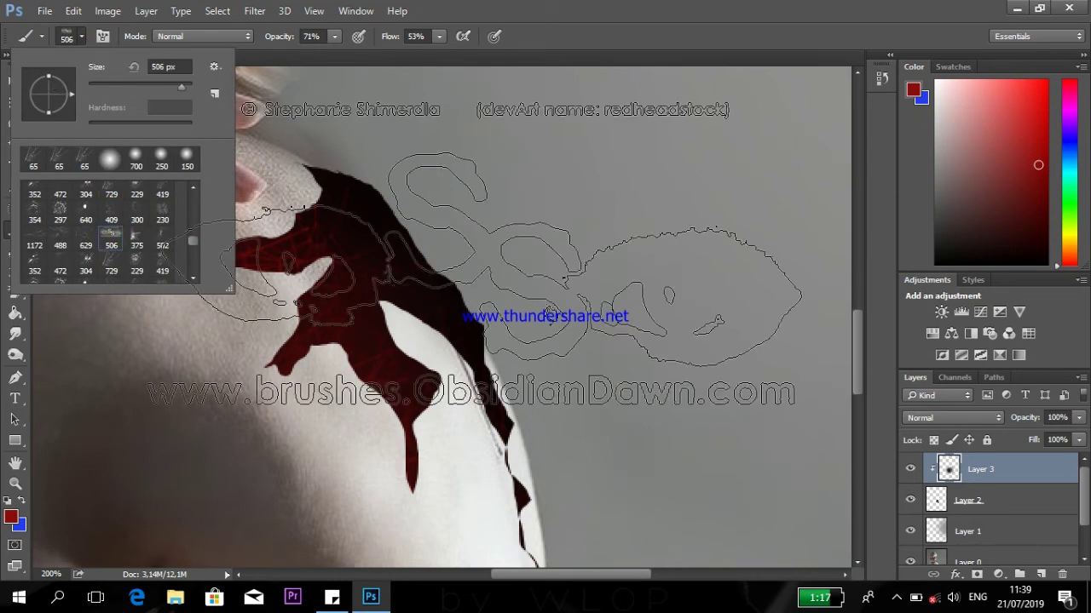
pyautogui.moveTo(140, 90); pyautogui.dragTo(123, 86)
pyautogui.scroll(-1, 112, 238)
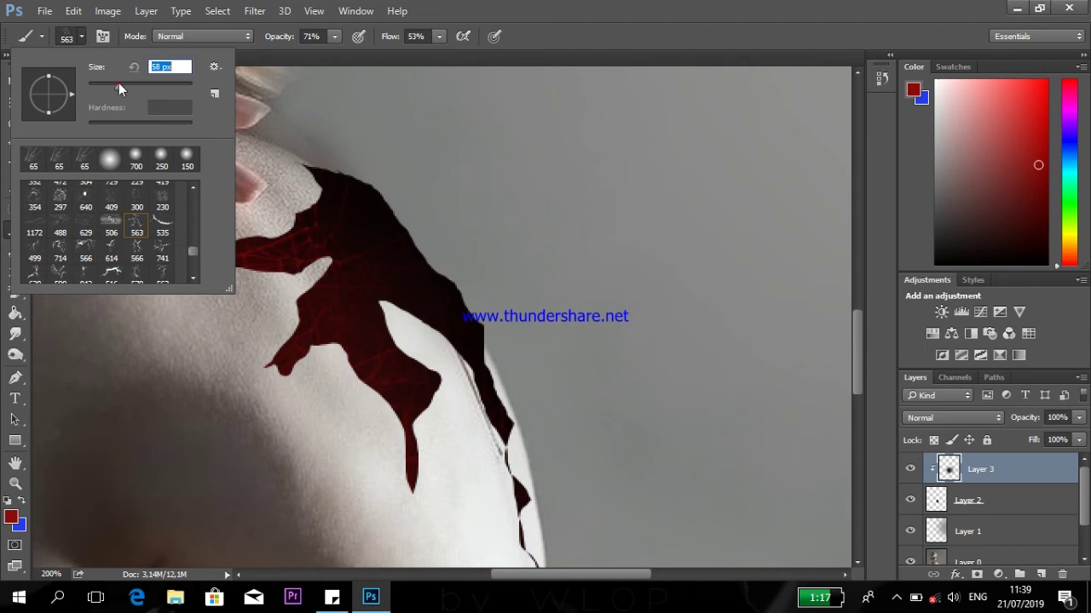
pyautogui.click(335, 35)
pyautogui.moveTo(459, 56); pyautogui.dragTo(487, 55)
pyautogui.click(202, 36)
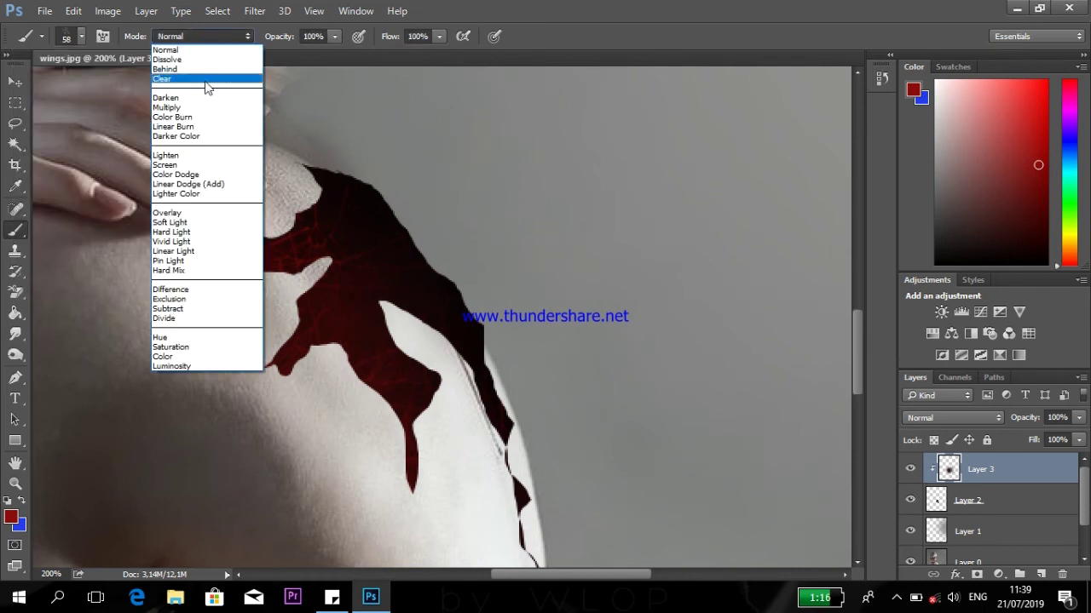
pyautogui.click(207, 78)
pyautogui.hotkey('alt', '[')
pyautogui.scroll(-1, 1081, 521)
pyautogui.scroll(1, 1081, 522)
# Return the brush mode to Normal and stamp dark red vein branches around the wound edges
pyautogui.click(165, 36)
pyautogui.click(171, 37)
pyautogui.click(336, 358)
pyautogui.click(280, 301)
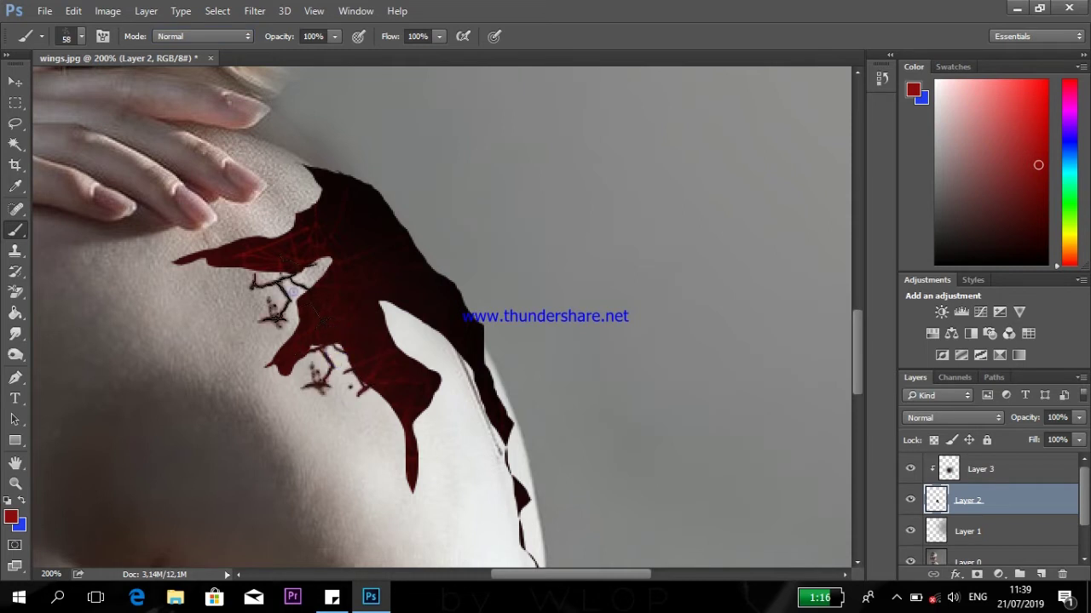
pyautogui.click(298, 196)
pyautogui.click(309, 356)
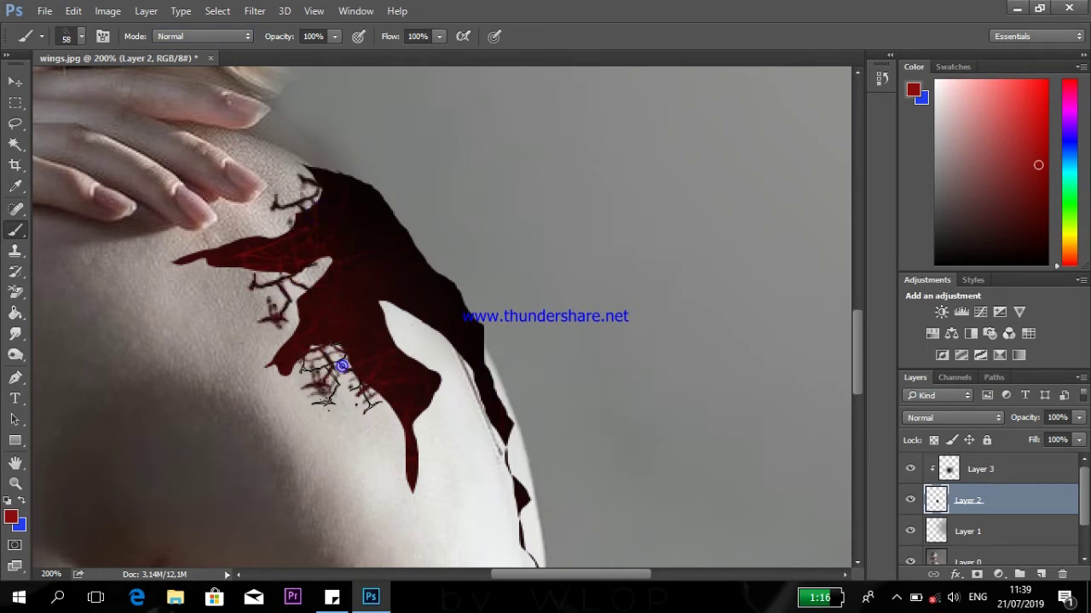
# Choose another crack brush at 85 px and stamp a vein branch left of the wound
pyautogui.click(81, 36)
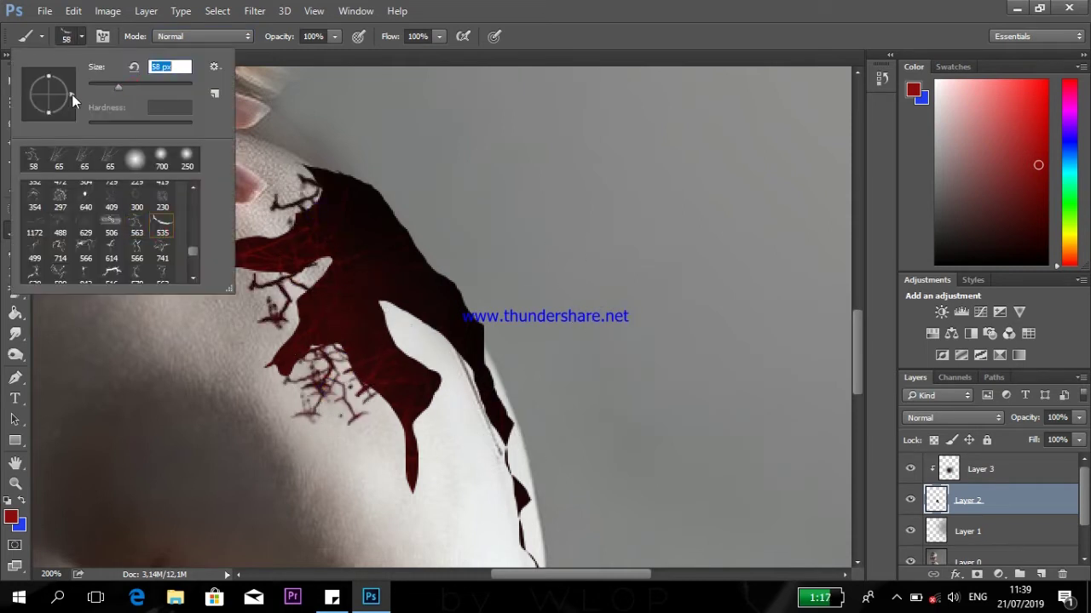
pyautogui.click(405, 319)
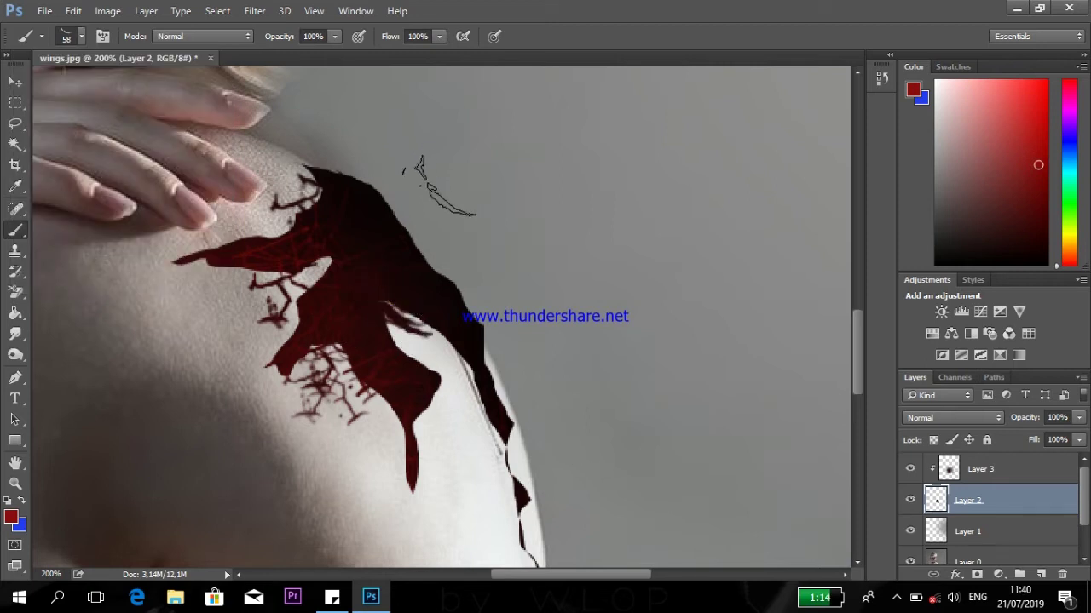
pyautogui.click(82, 37)
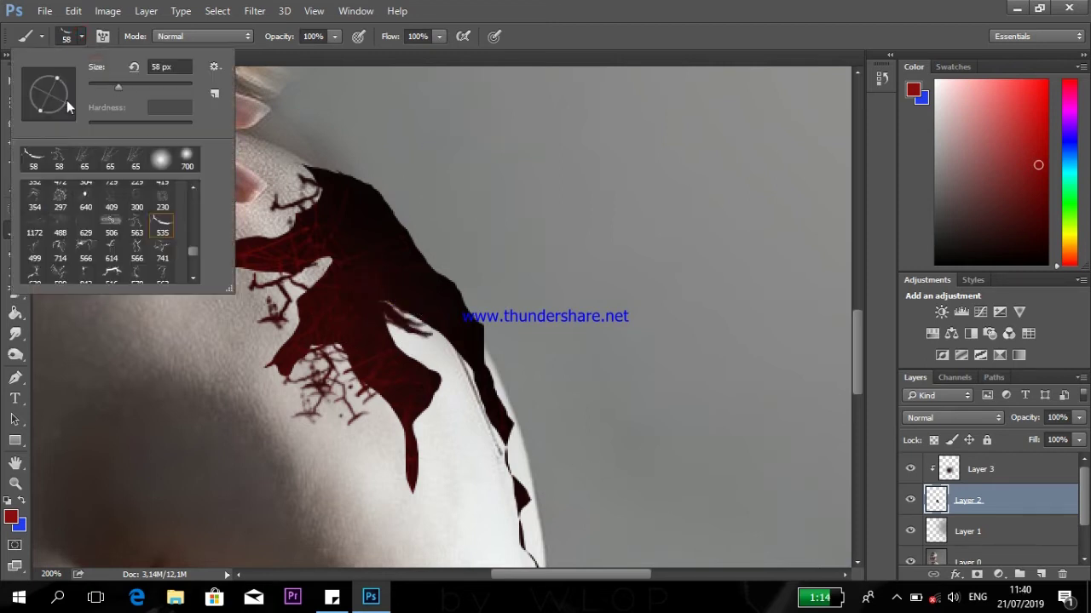
pyautogui.click(277, 222)
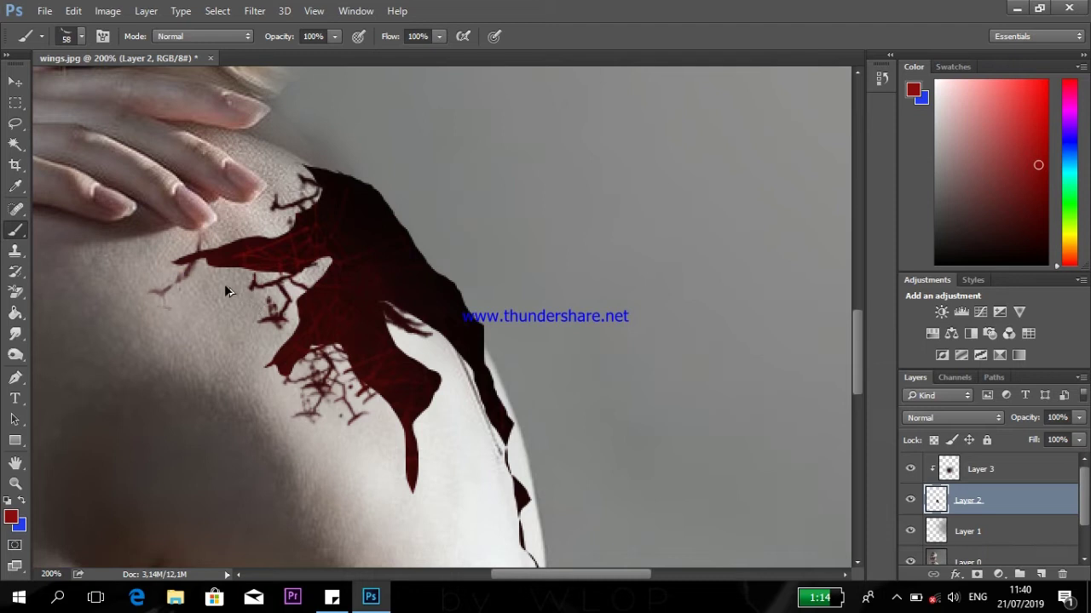
pyautogui.click(83, 38)
pyautogui.click(111, 228)
pyautogui.click(407, 386)
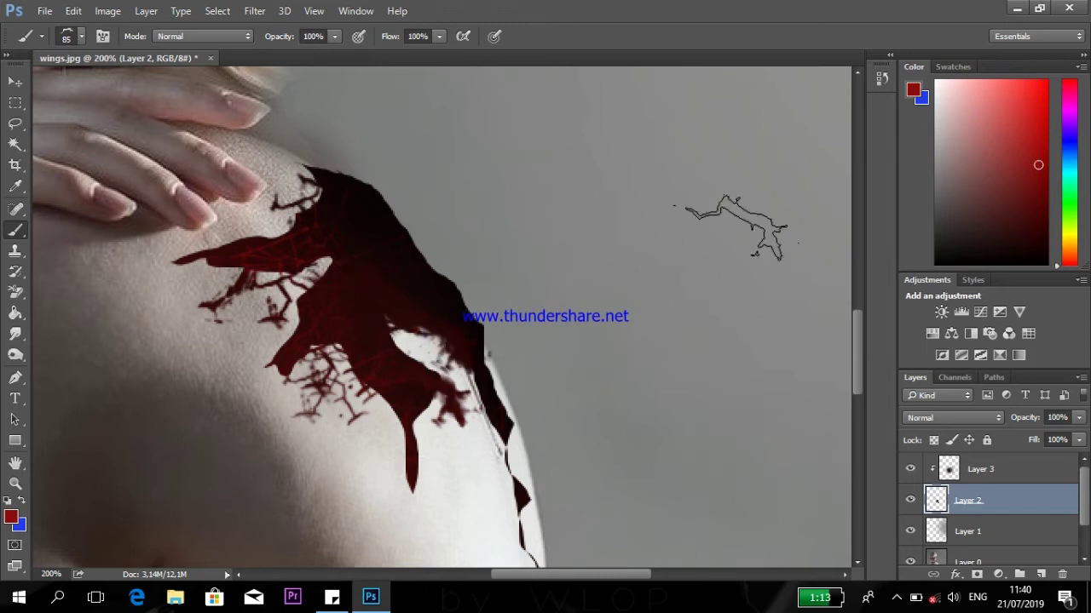
pyautogui.scroll(-2, 400, 315)
# Stamp a large crack brush at 97 px below the wound and at 52 px on the shoulder
pyautogui.click(81, 37)
pyautogui.click(138, 228)
pyautogui.doubleClick(161, 66)
pyautogui.write('97')
pyautogui.click(396, 380)
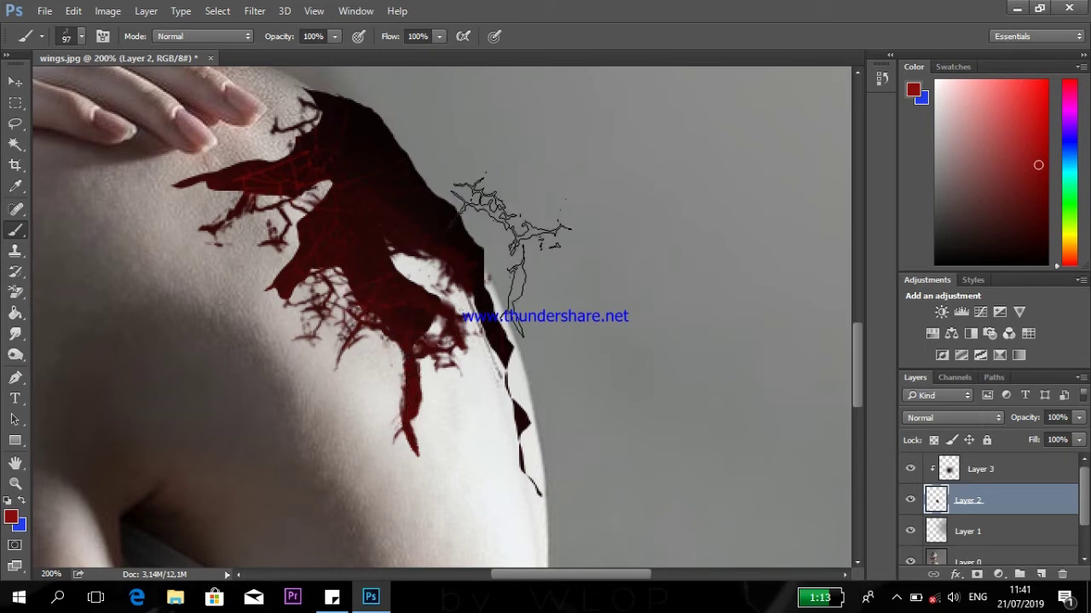
pyautogui.click(81, 36)
pyautogui.doubleClick(162, 66)
pyautogui.write('52')
pyautogui.press('Return')
pyautogui.click(492, 382)
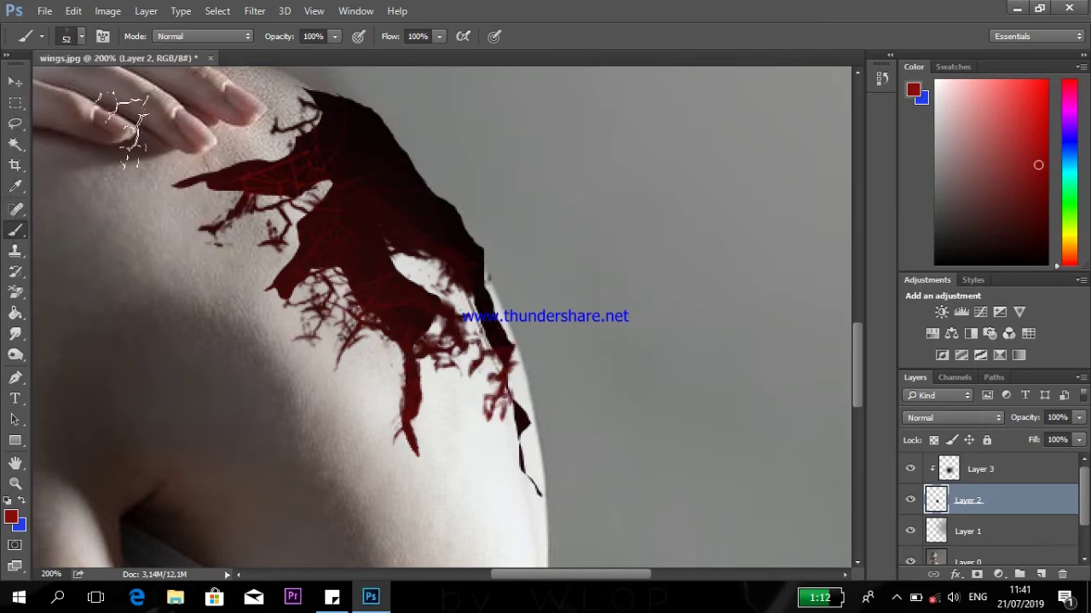
pyautogui.press('v')
pyautogui.hotkey('ctrl', '-')
pyautogui.hotkey('ctrl', '-')
pyautogui.hotkey('ctrl', '-')
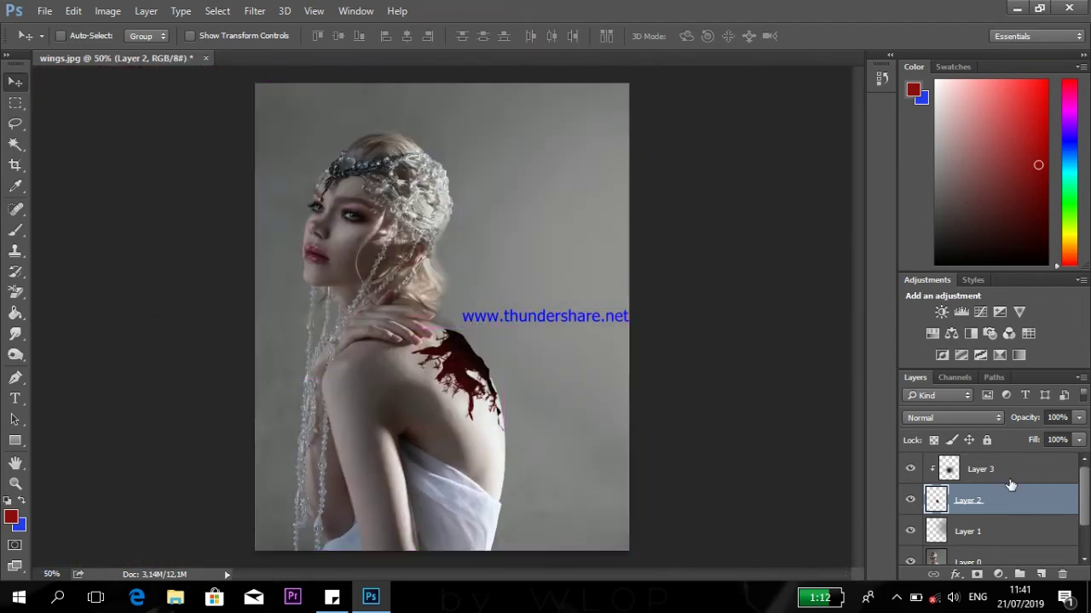
# Open Butterfly-PNG-2.png as a second document next to the shoulder image
pyautogui.click(1009, 475)
pyautogui.click(44, 10)
pyautogui.click(73, 39)
pyautogui.click(742, 207)
pyautogui.click(686, 441)
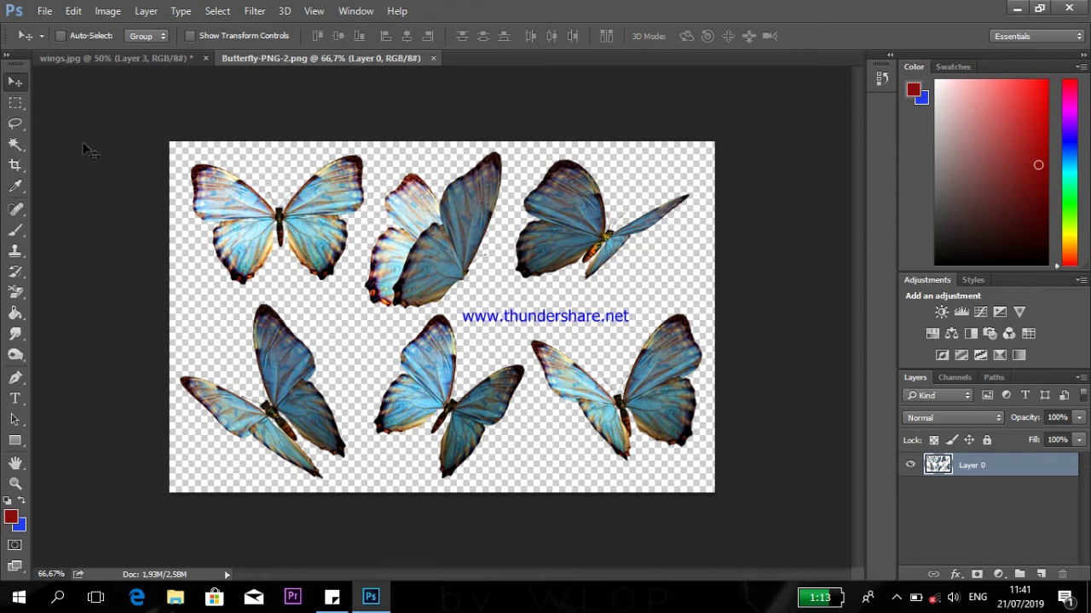
# Lasso the top-left butterfly, rotate and shrink it to about 41%, and duplicate it higher up
pyautogui.click(15, 123)
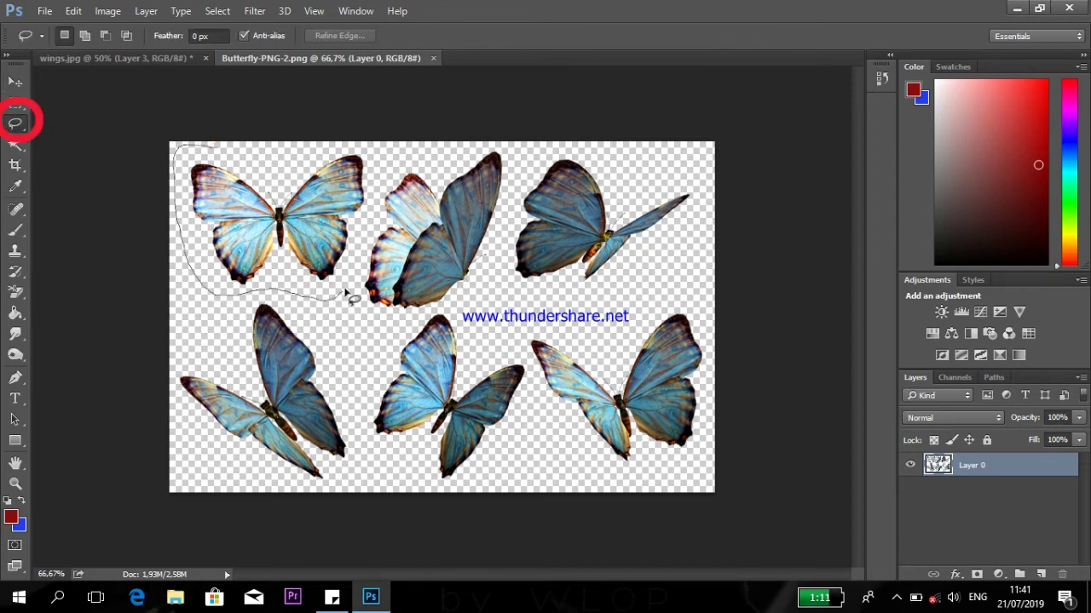
pyautogui.moveTo(202, 237)
pyautogui.mouseDown()
pyautogui.moveTo(134, 71)
pyautogui.moveTo(478, 323)
pyautogui.mouseUp()
pyautogui.hotkey('ctrl', 't')
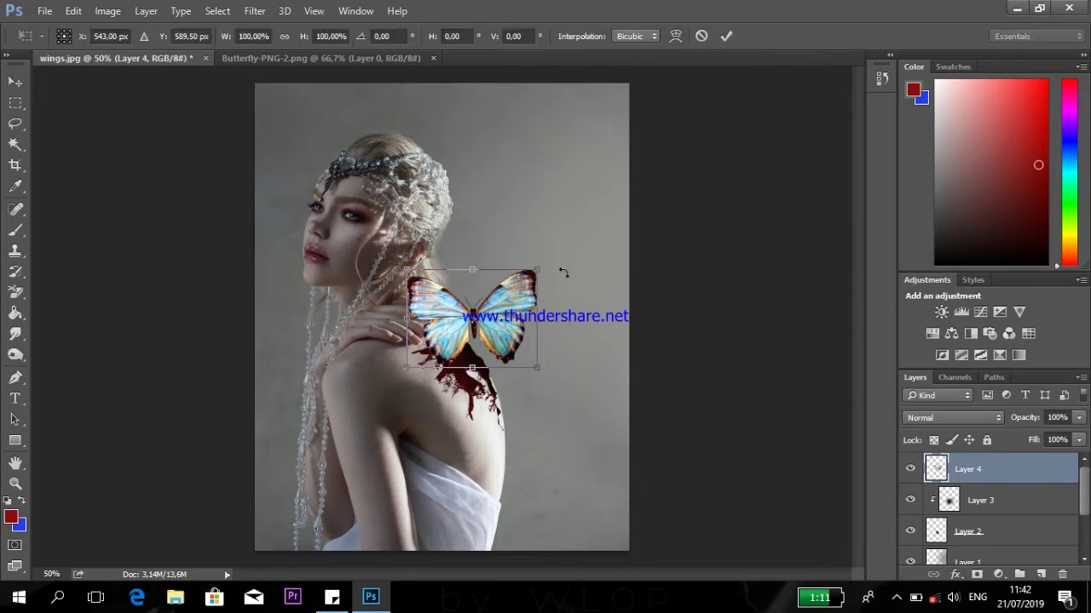
pyautogui.moveTo(555, 259)
pyautogui.mouseDown()
pyautogui.moveTo(580, 311)
pyautogui.moveTo(482, 341)
pyautogui.moveTo(508, 294)
pyautogui.moveTo(601, 390)
pyautogui.moveTo(608, 180)
pyautogui.mouseUp()
pyautogui.click(726, 36)
pyautogui.hotkey('ctrl', 'alt', 't')
pyautogui.press('Return')
# Bring in another butterfly, shrink it and place it up to the right
pyautogui.click(343, 58)
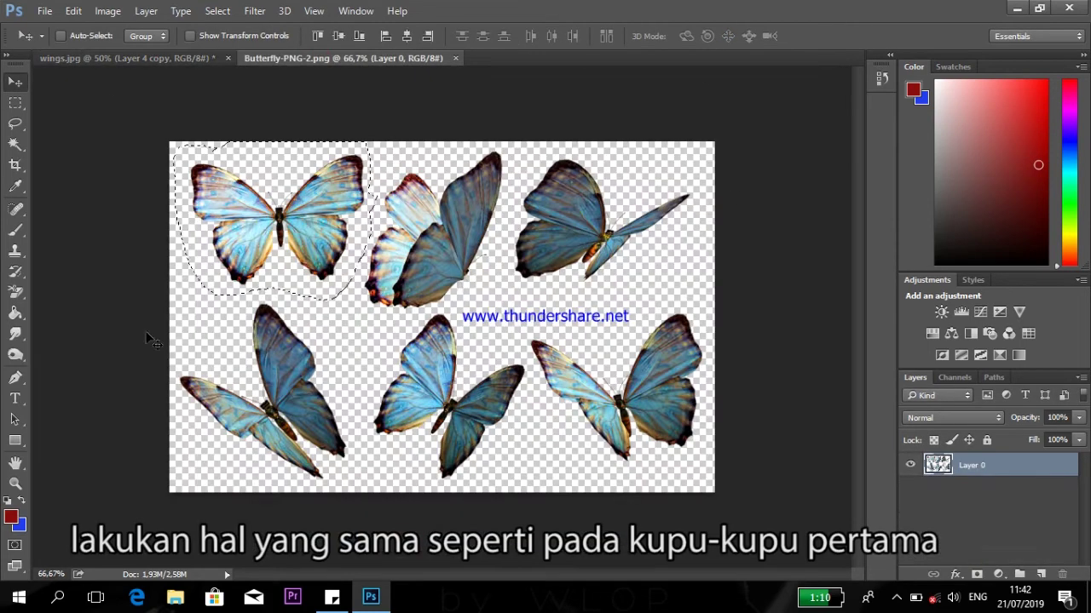
pyautogui.press('l')
pyautogui.press('v')
pyautogui.hotkey('ctrl', 't')
pyautogui.moveTo(273, 290)
pyautogui.mouseDown()
pyautogui.moveTo(523, 320)
pyautogui.moveTo(558, 167)
pyautogui.mouseUp()
pyautogui.press('Return')
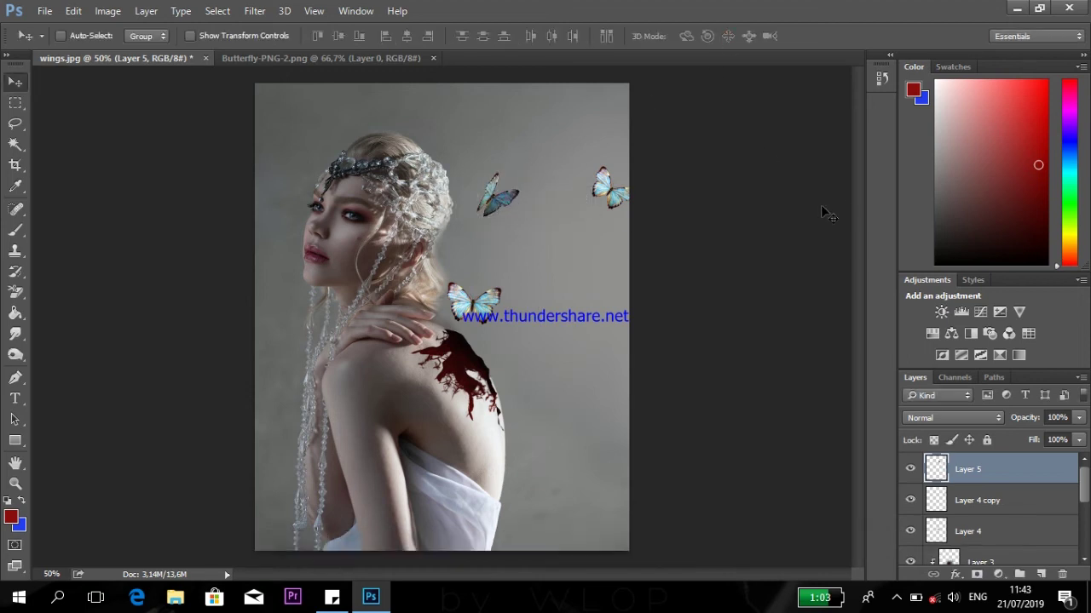
# Carry a third butterfly into the shoulder image and scale it down small
pyautogui.click(323, 58)
pyautogui.press('l')
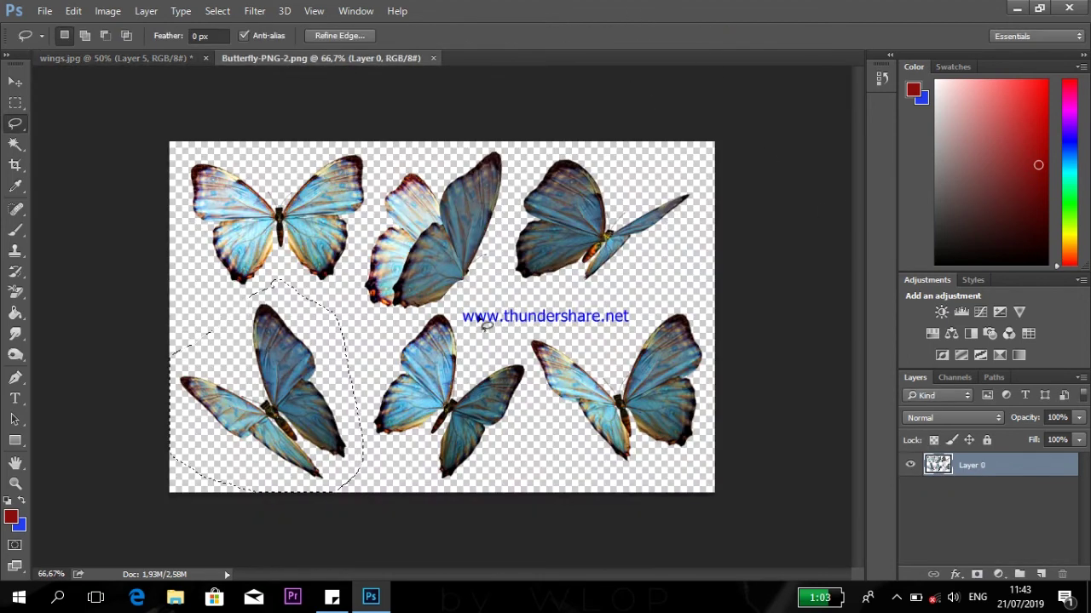
pyautogui.press('v')
pyautogui.moveTo(515, 223)
pyautogui.mouseDown()
pyautogui.moveTo(596, 289)
pyautogui.moveTo(556, 332)
pyautogui.mouseUp()
pyautogui.hotkey('ctrl', 't')
pyautogui.press('Return')
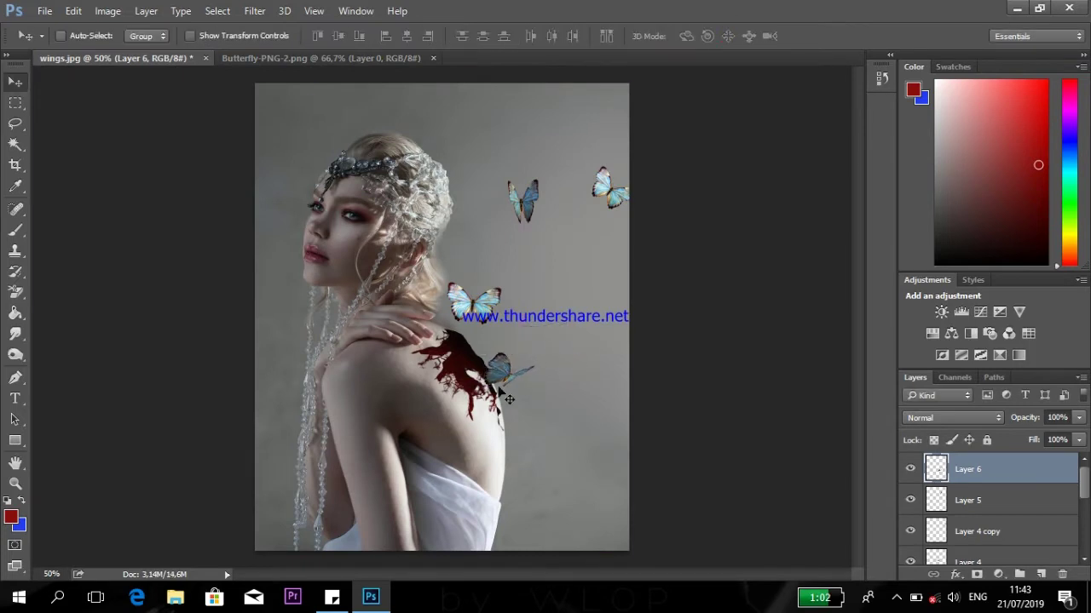
# Lasso a fourth butterfly, bring it over, shrink it and place it near the top
pyautogui.hotkey('ctrl', 'Tab')
pyautogui.press('l')
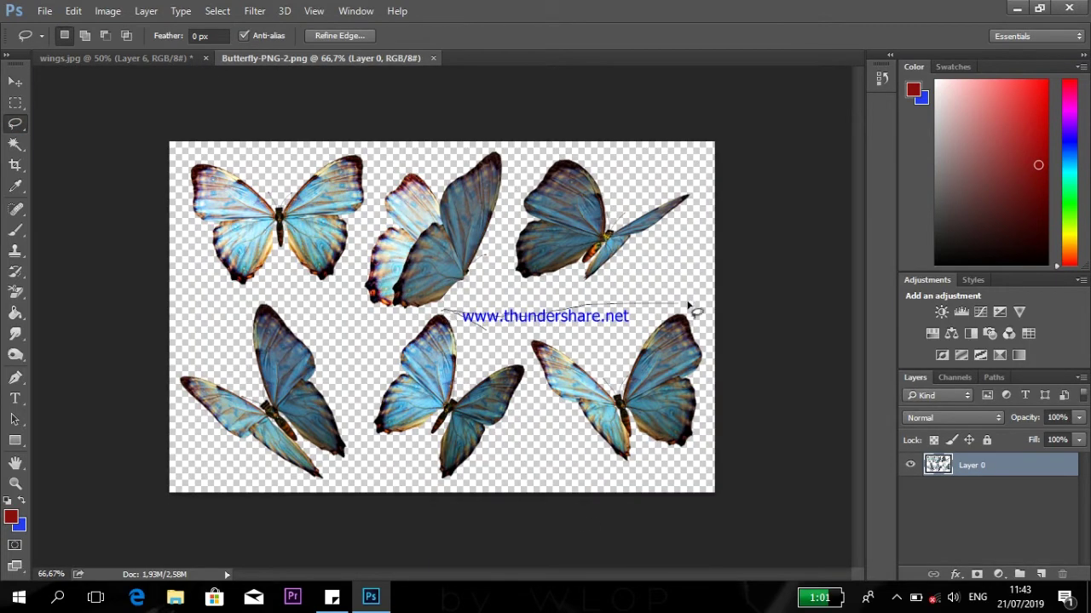
pyautogui.click(15, 81)
pyautogui.moveTo(614, 392); pyautogui.dragTo(503, 145)
pyautogui.hotkey('ctrl', 't')
pyautogui.moveTo(584, 196); pyautogui.dragTo(479, 143)
pyautogui.press('Return')
# Lasso the lower-middle butterfly and drag it into the shoulder image for transforming
pyautogui.hotkey('ctrl', 'Tab')
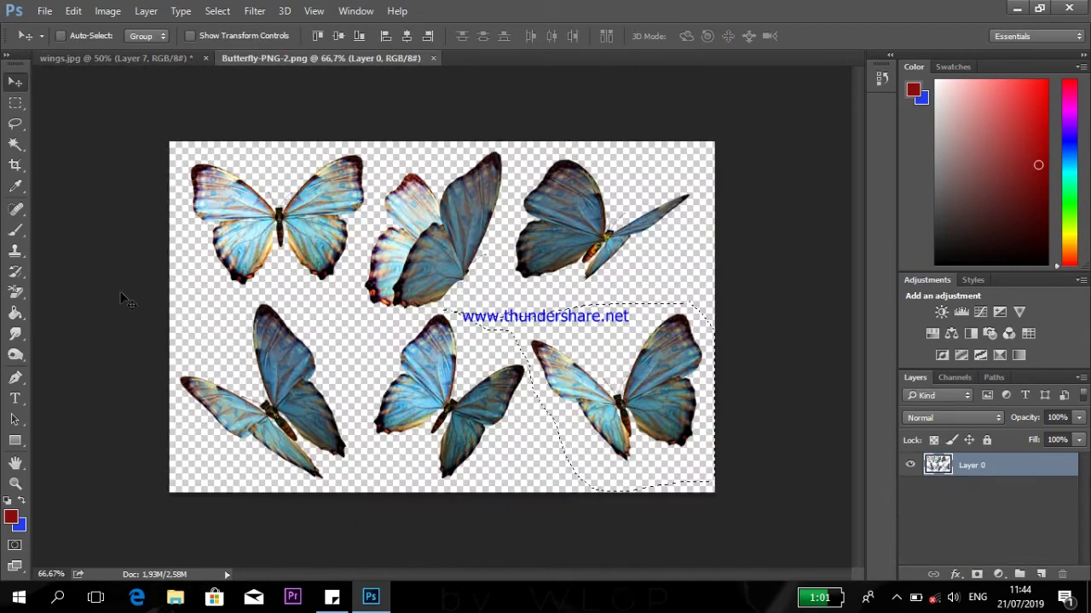
pyautogui.press('l')
pyautogui.moveTo(401, 326); pyautogui.dragTo(388, 371)
pyautogui.moveTo(420, 317); pyautogui.dragTo(401, 326)
pyautogui.keyDown('ctrl'); pyautogui.moveTo(443, 392); pyautogui.dragTo(458, 315); pyautogui.keyUp('ctrl')
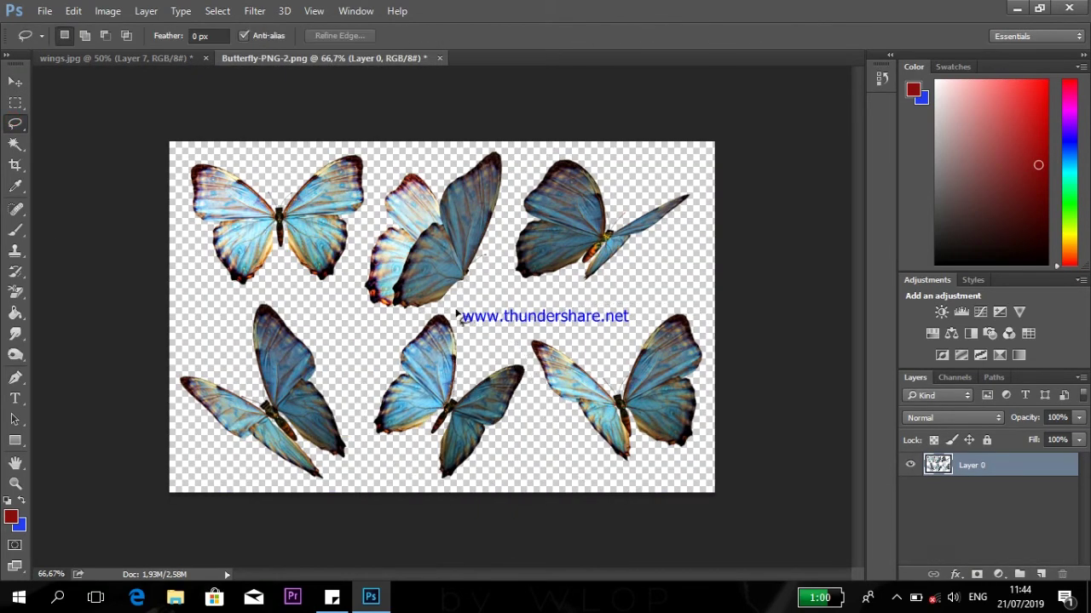
pyautogui.moveTo(536, 375)
pyautogui.mouseDown()
pyautogui.moveTo(486, 362)
pyautogui.moveTo(435, 394)
pyautogui.mouseUp()
pyautogui.hotkey('ctrl', 't')
# Move Layer 8 just above Layer 3 and clip it into the wound as a clipping mask
pyautogui.press('Return')
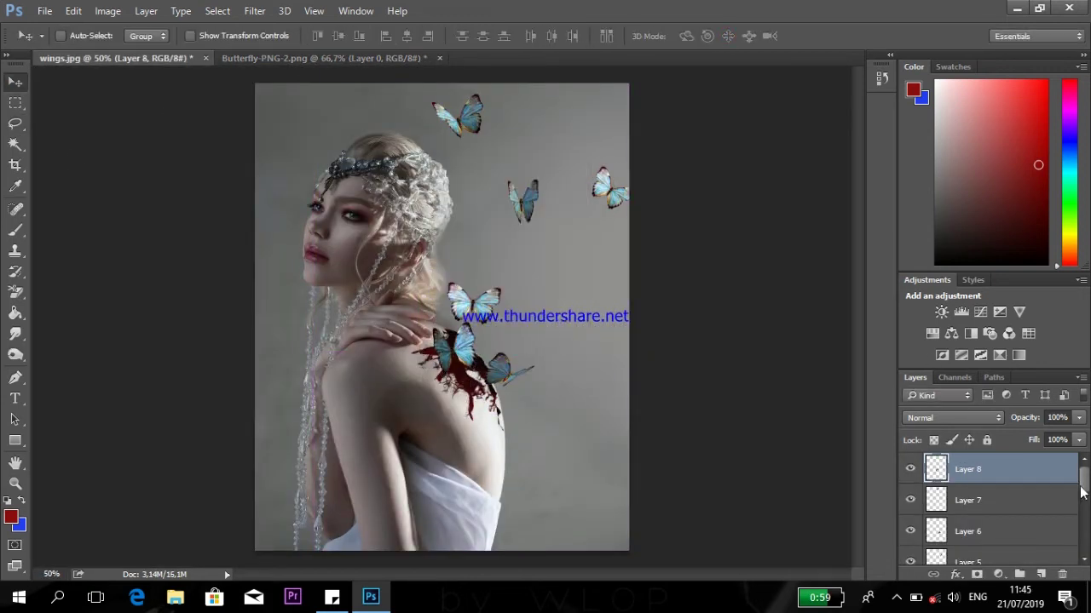
pyautogui.moveTo(1007, 475); pyautogui.dragTo(1012, 544)
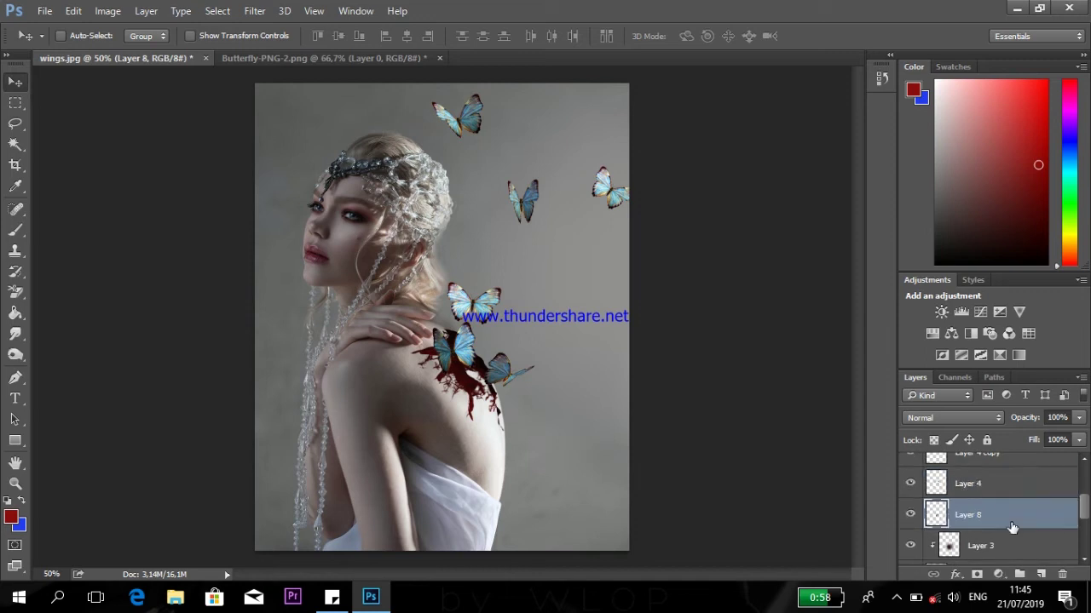
pyautogui.rightClick(995, 516)
pyautogui.click(716, 359)
# Zoom in, rotate the clipped butterfly inside the wound, and nudge the upper butterfly
pyautogui.hotkey('ctrl', '+')
pyautogui.hotkey('ctrl', 't')
pyautogui.moveTo(515, 290); pyautogui.dragTo(521, 279)
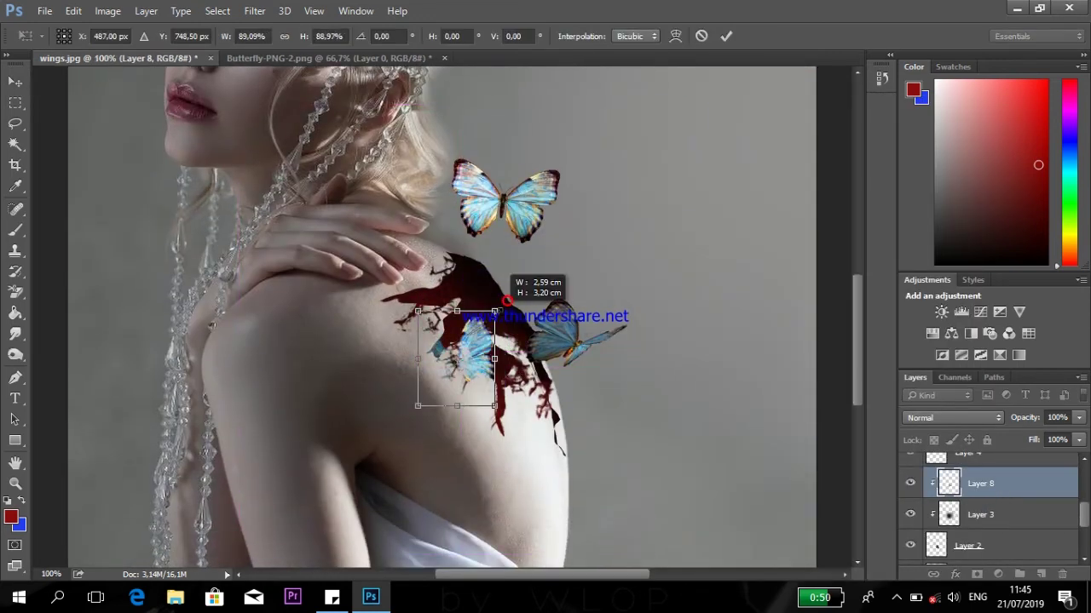
pyautogui.press('Return')
pyautogui.moveTo(533, 208)
pyautogui.mouseDown()
pyautogui.moveTo(530, 288)
pyautogui.moveTo(563, 323)
pyautogui.moveTo(555, 255)
pyautogui.mouseUp()
# Duplicate the butterfly twice with Ctrl+J into the wound as Layer 4 copy 2 and copy 3
pyautogui.hotkey('ctrl', 'u')
pyautogui.press('Return')
pyautogui.hotkey('ctrl', 't')
pyautogui.press('Return')
pyautogui.hotkey('ctrl', 'j')
pyautogui.hotkey('ctrl', 't')
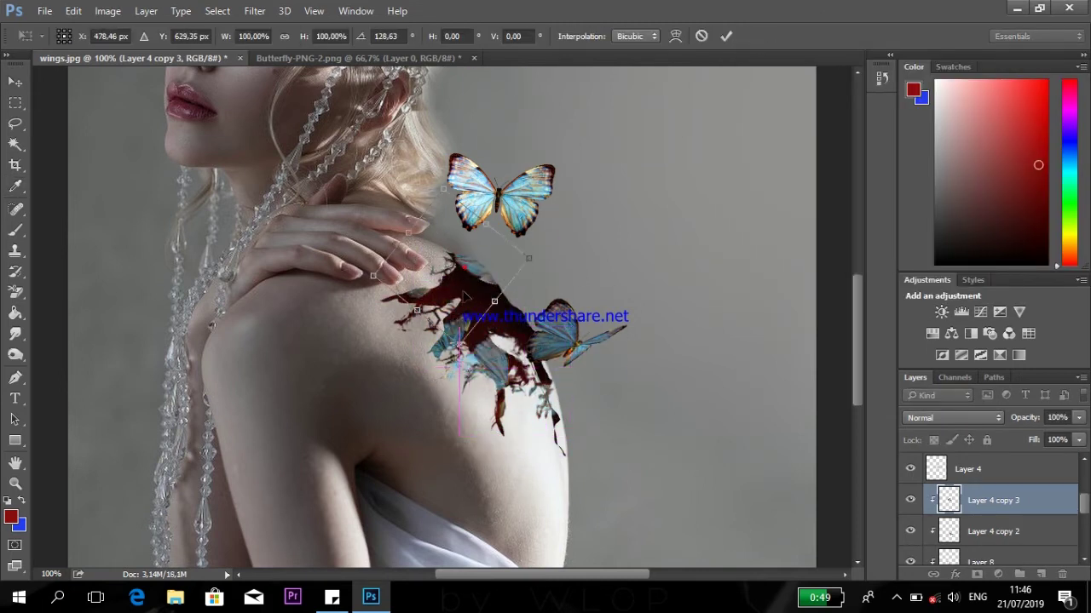
pyautogui.press('Return')
# Apply Levels to Layer 4 to slightly darken the flying butterfly
pyautogui.scroll(2, 562, 349)
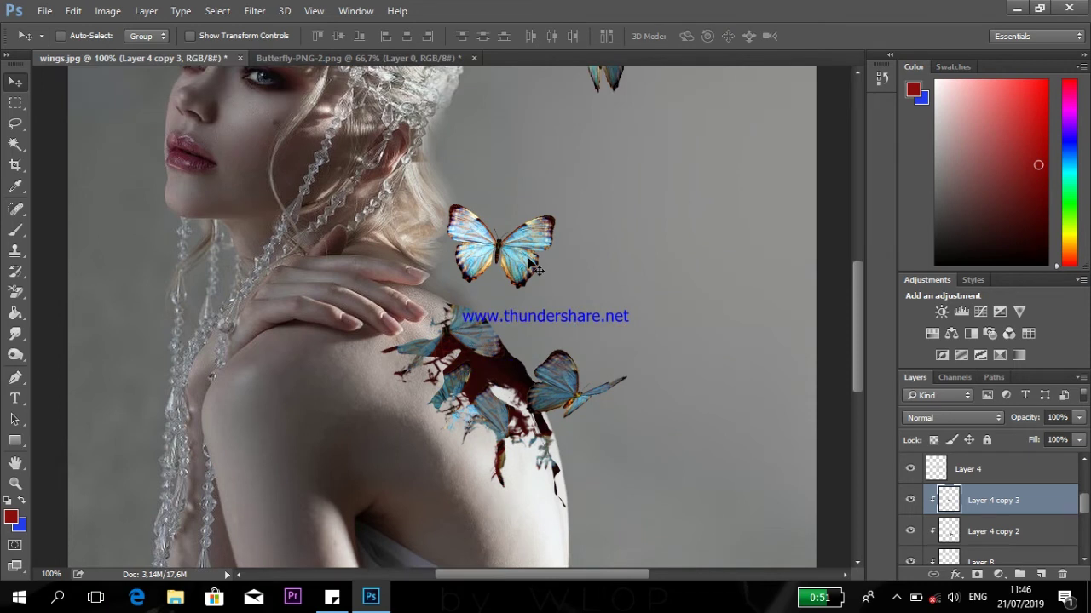
pyautogui.hotkey('alt', ']')
pyautogui.hotkey('ctrl', 'l')
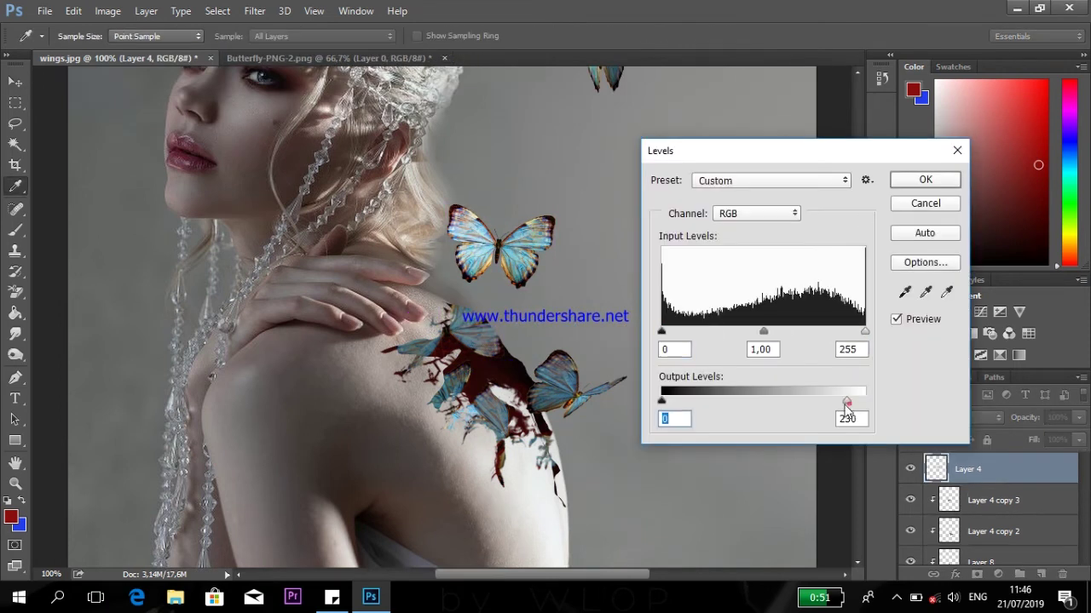
pyautogui.press('l')
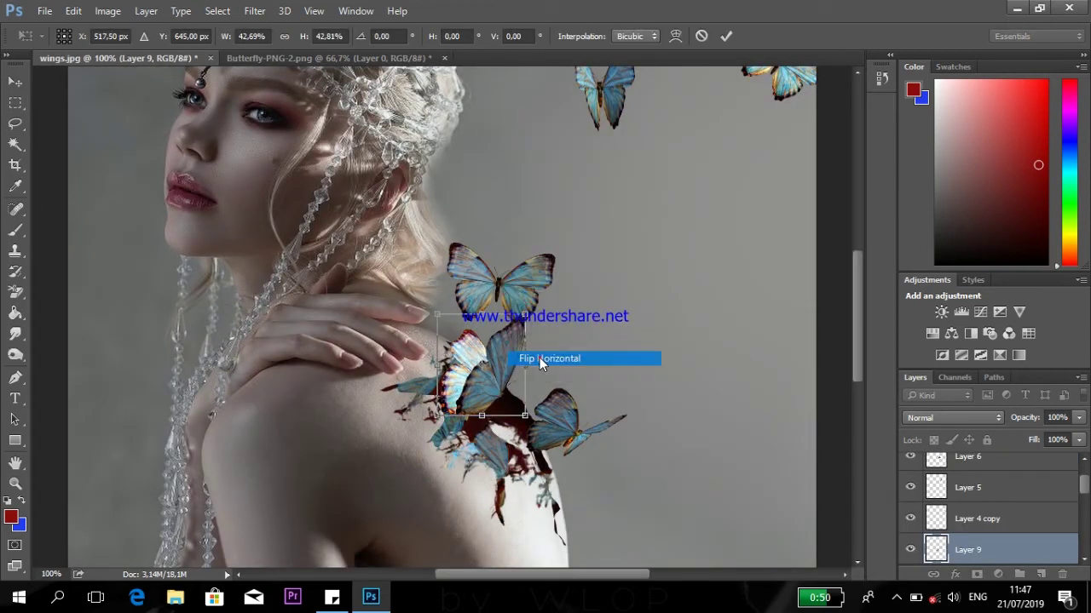
# Flip a butterfly horizontally and place a duplicate up above the shoulder
pyautogui.click(541, 358)
pyautogui.press('Return')
pyautogui.moveTo(477, 374)
pyautogui.mouseDown()
pyautogui.moveTo(550, 183)
pyautogui.moveTo(505, 185)
pyautogui.mouseUp()
pyautogui.hotkey('ctrl', 't')
pyautogui.press('Return')
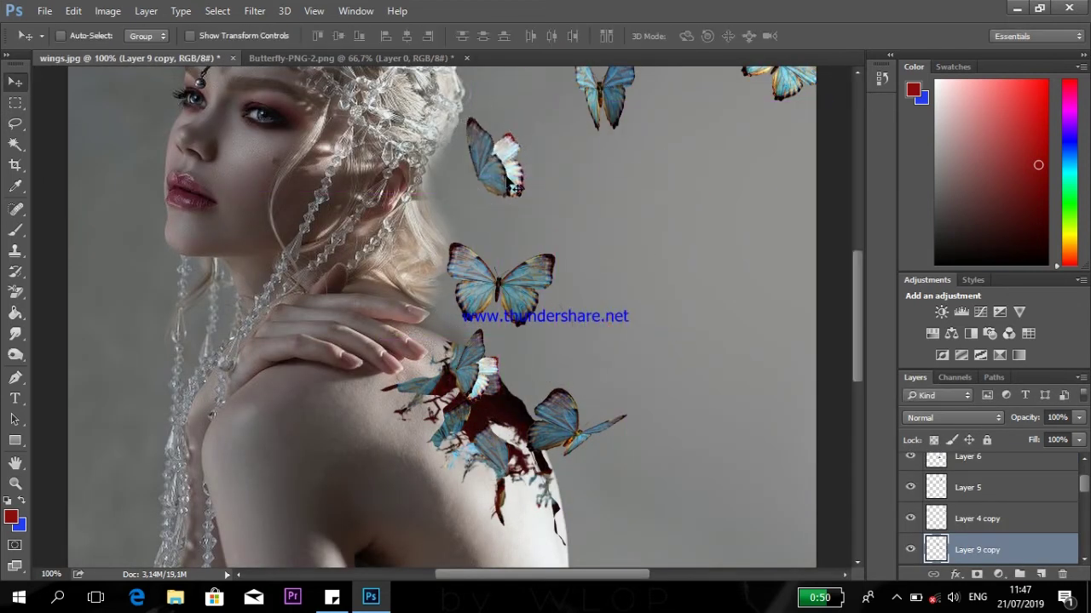
# Bring the bottom-middle butterfly from the sheet, rotated and placed right of the shoulder
pyautogui.hotkey('ctrl', 'Tab')
pyautogui.click(16, 124)
pyautogui.moveTo(375, 324); pyautogui.dragTo(378, 451)
pyautogui.press('v')
pyautogui.moveTo(448, 400); pyautogui.dragTo(128, 58)
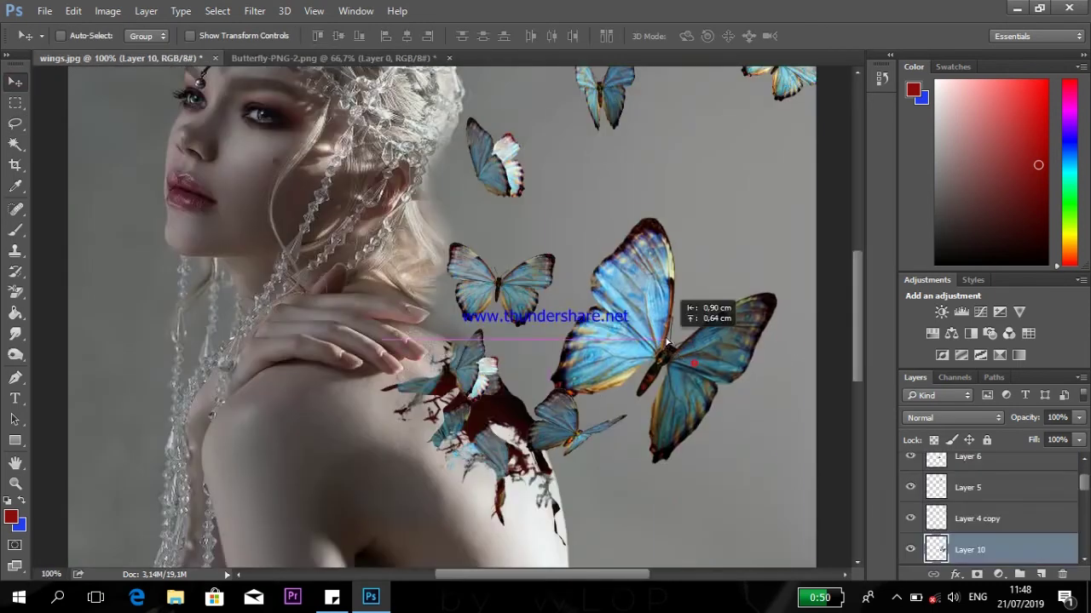
pyautogui.hotkey('ctrl', 't')
pyautogui.moveTo(645, 392)
pyautogui.mouseDown()
pyautogui.moveTo(626, 349)
pyautogui.moveTo(763, 298)
pyautogui.mouseUp()
pyautogui.press('Return')
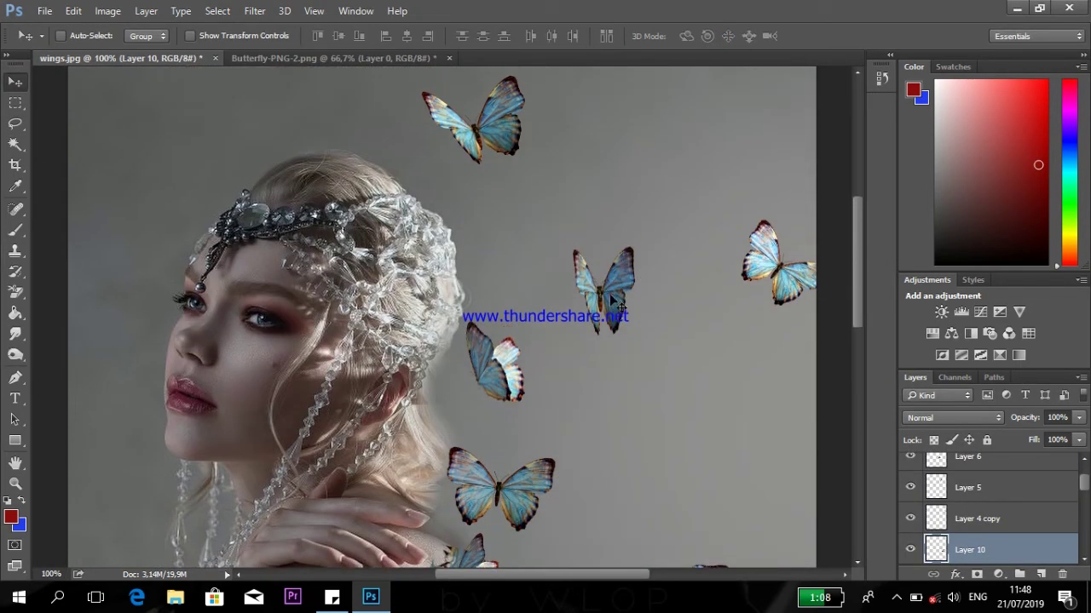
# Move the Layer 5 butterfly higher, shrink it to 77%, and duplicate it near the shoulder
pyautogui.keyDown('ctrl'); pyautogui.click(612, 298); pyautogui.keyUp('ctrl')
pyautogui.moveTo(612, 298); pyautogui.dragTo(583, 217)
pyautogui.hotkey('ctrl', 't')
pyautogui.moveTo(609, 254); pyautogui.dragTo(587, 231)
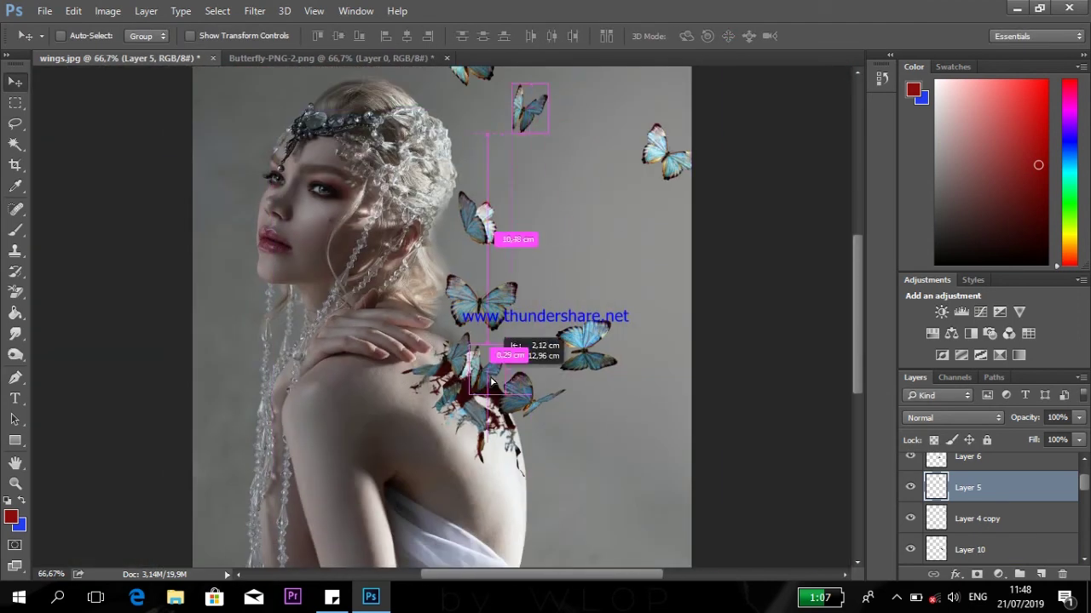
pyautogui.moveTo(492, 384); pyautogui.dragTo(524, 353)
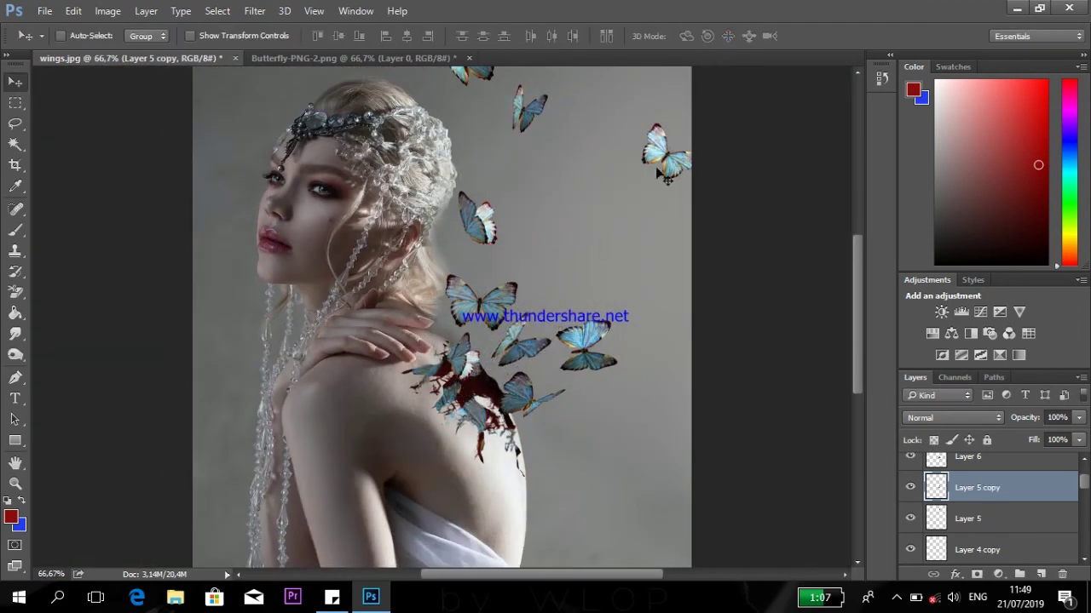
# Flip the Layer 7 copy butterfly horizontally, reposition a shoulder butterfly, and delete Layer 11
pyautogui.moveTo(465, 120); pyautogui.dragTo(566, 336)
pyautogui.hotkey('ctrl', 't')
pyautogui.rightClick(578, 345)
pyautogui.click(620, 550)
pyautogui.press('Return')
pyautogui.moveTo(485, 444); pyautogui.dragTo(494, 460)
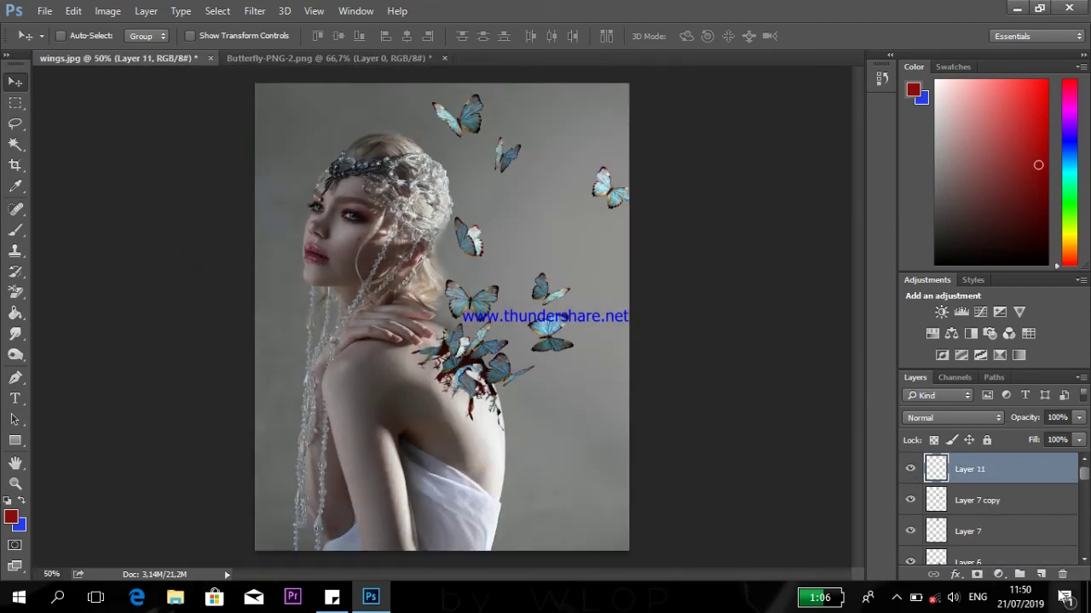
pyautogui.click(1062, 575)
# Confirm deleting Layer 11, then add Color Balance 1 with midtones at +33, +18, +43
pyautogui.press('Return')
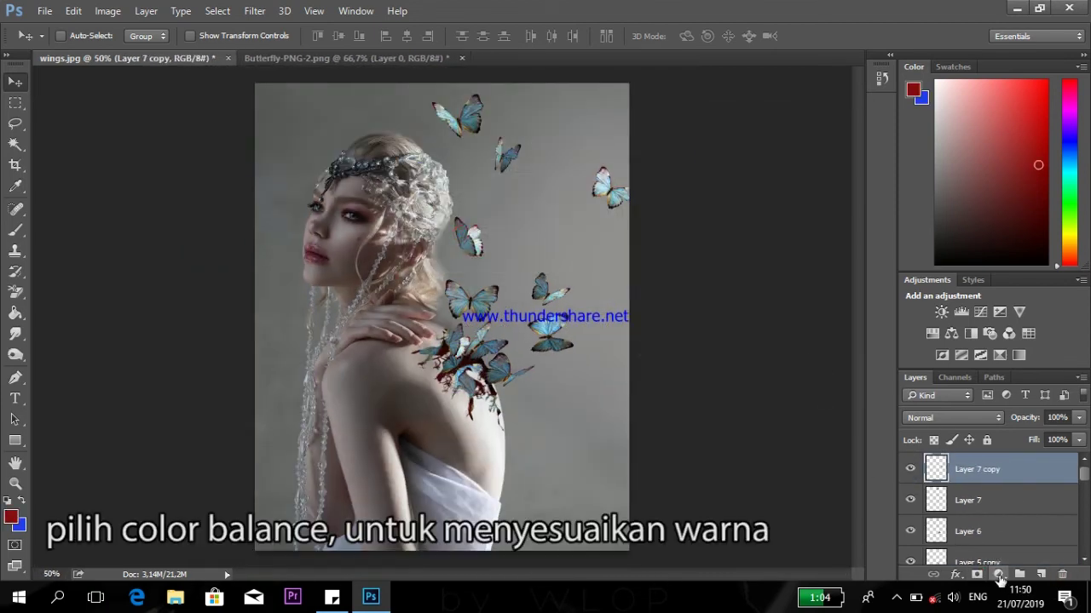
pyautogui.click(996, 575)
pyautogui.click(1021, 429)
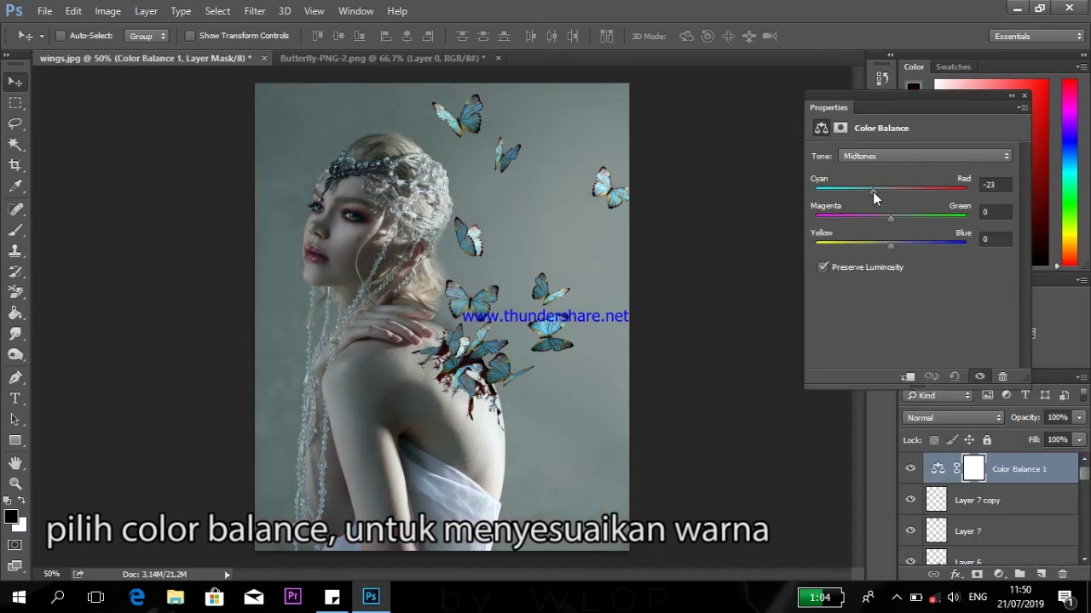
pyautogui.moveTo(874, 220)
pyautogui.mouseDown()
pyautogui.moveTo(907, 188)
pyautogui.moveTo(891, 189)
pyautogui.mouseUp()
pyautogui.moveTo(890, 243); pyautogui.dragTo(871, 248)
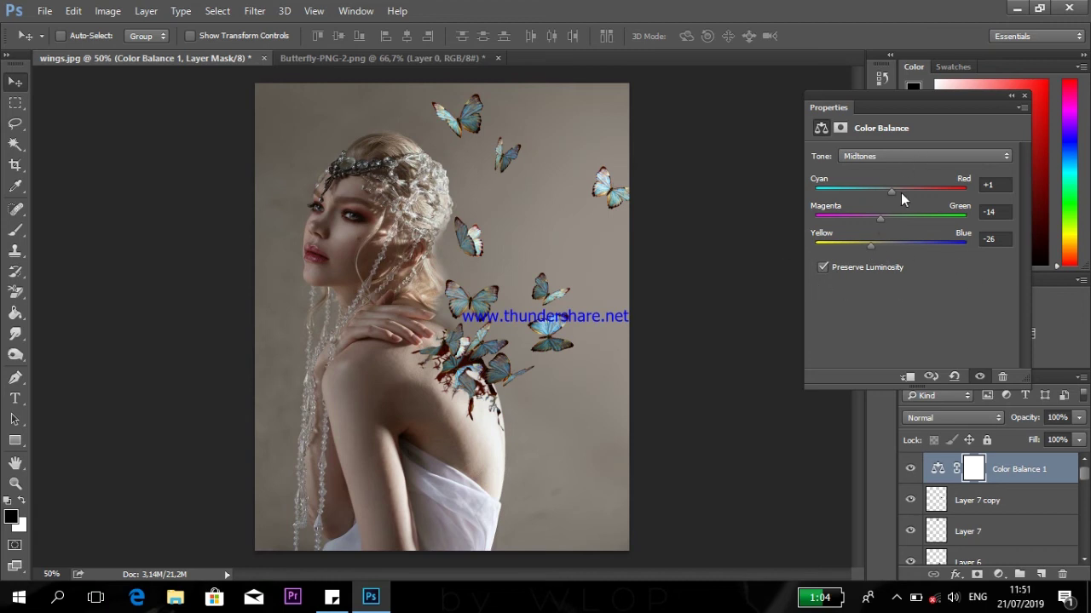
pyautogui.moveTo(862, 189); pyautogui.dragTo(893, 218)
pyautogui.moveTo(883, 195); pyautogui.dragTo(882, 218)
pyautogui.moveTo(887, 246)
pyautogui.mouseDown()
pyautogui.moveTo(935, 245)
pyautogui.moveTo(904, 220)
pyautogui.mouseUp()
pyautogui.moveTo(964, 108); pyautogui.dragTo(957, 109)
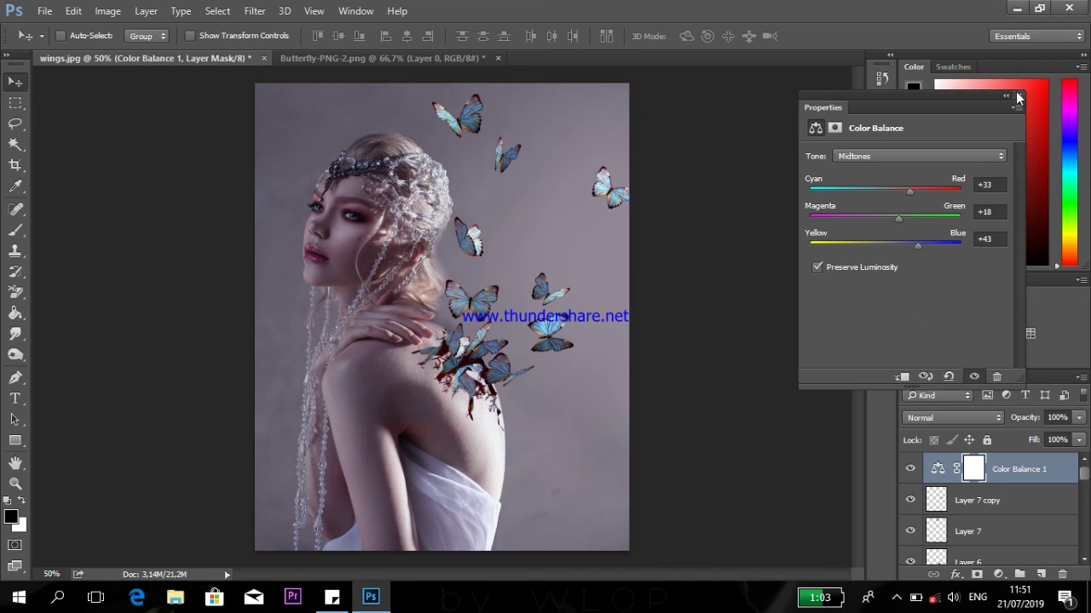